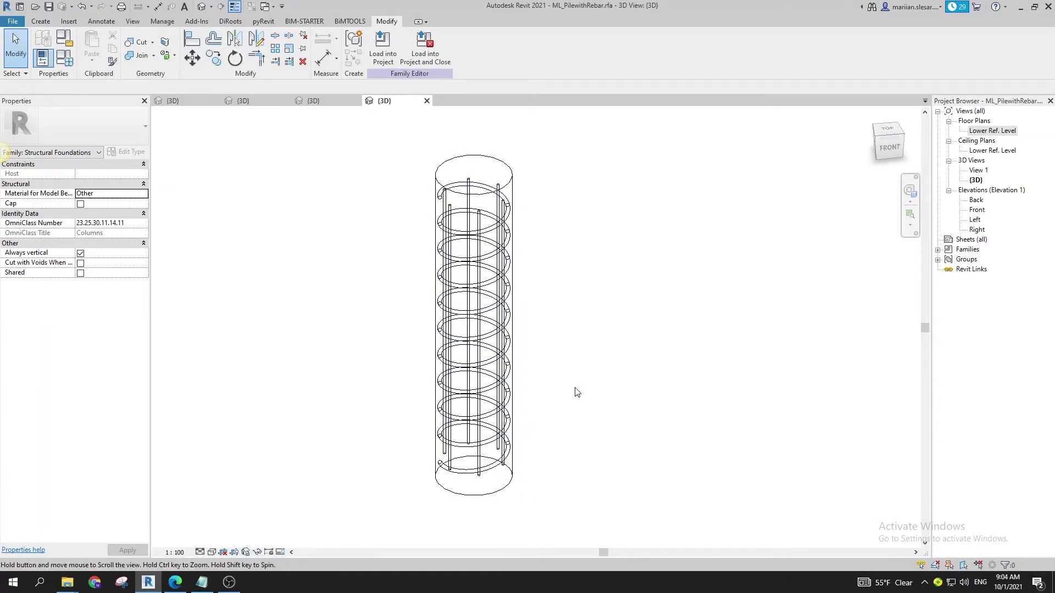
- Inspect the pile family in 3D and check the properties of its nested structural rebar
{"action": "middle_click_drag", "start_coordinate": [271, 278], "coordinate": [424, 399]}
{"action": "scroll", "coordinate": [390, 446], "scroll_direction": "up", "scroll_amount": 2}
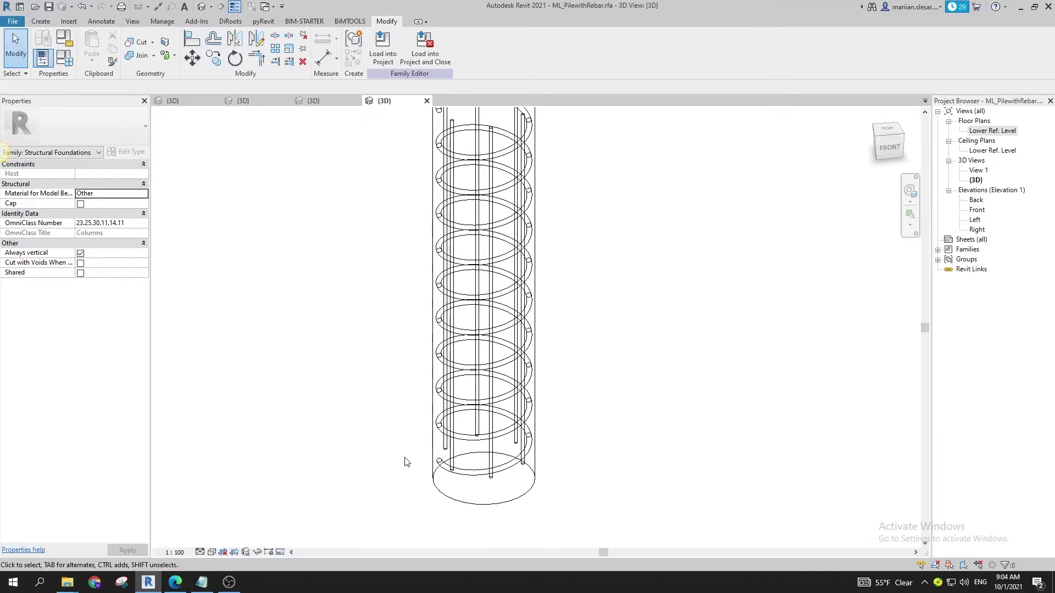
{"action": "scroll", "coordinate": [475, 442], "scroll_direction": "down", "scroll_amount": 2}
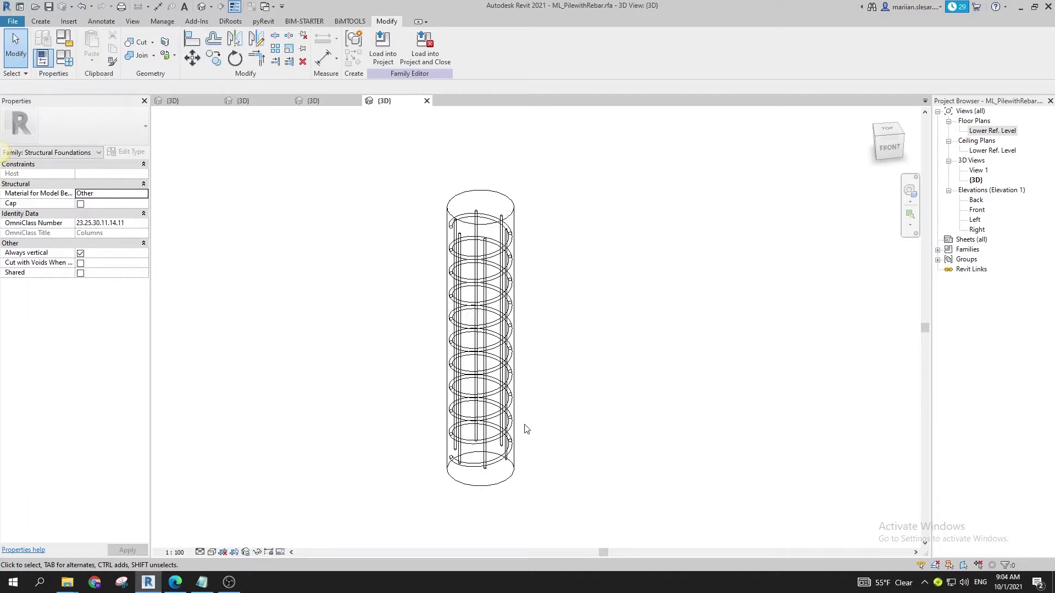
{"action": "middle_click_drag", "start_coordinate": [524, 429], "coordinate": [564, 471]}
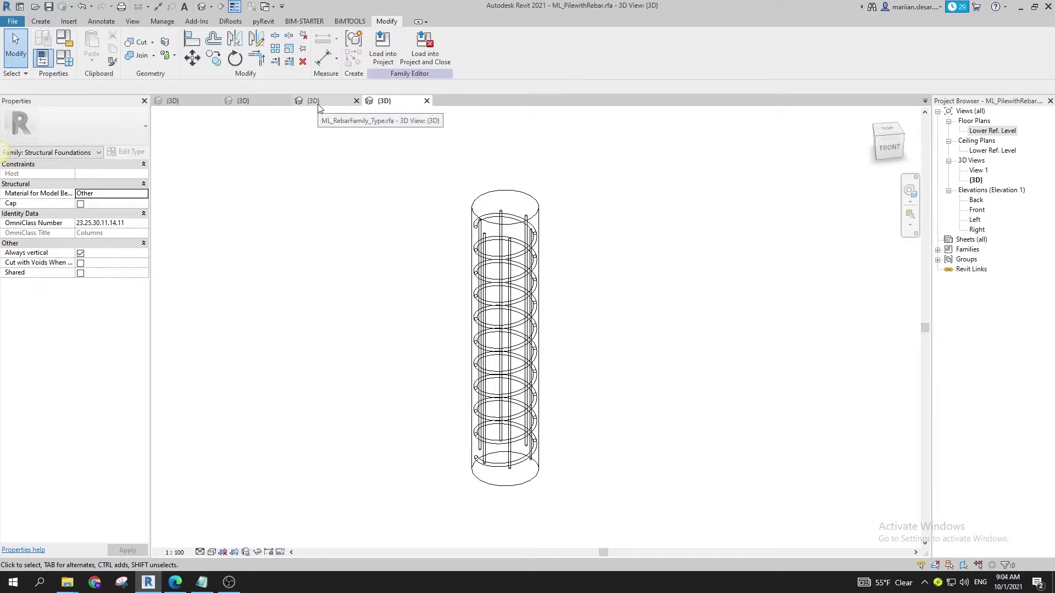
{"action": "left_click", "coordinate": [524, 457]}
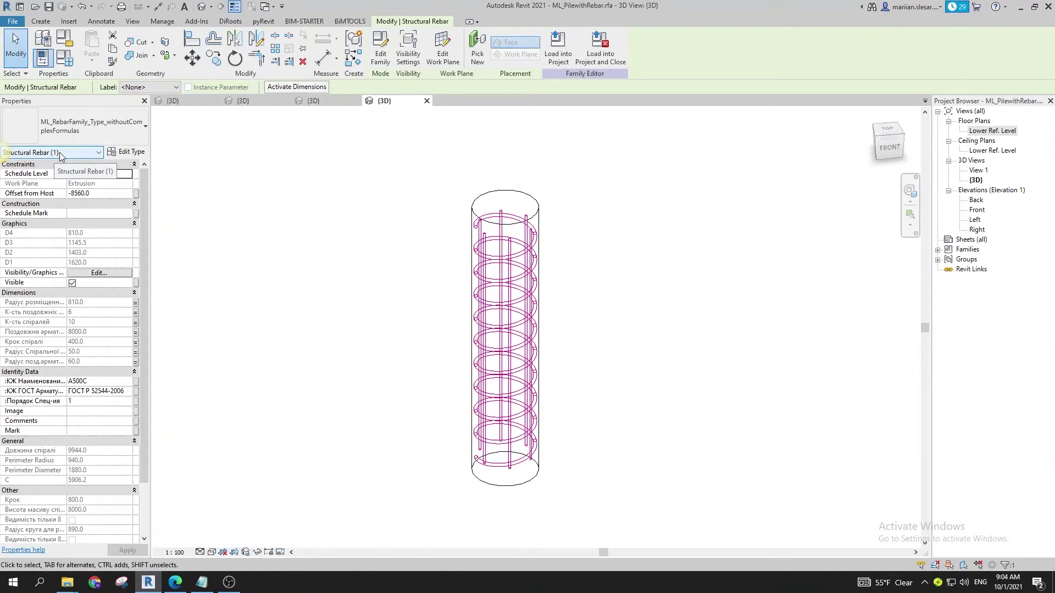
{"action": "left_click", "coordinate": [326, 231]}
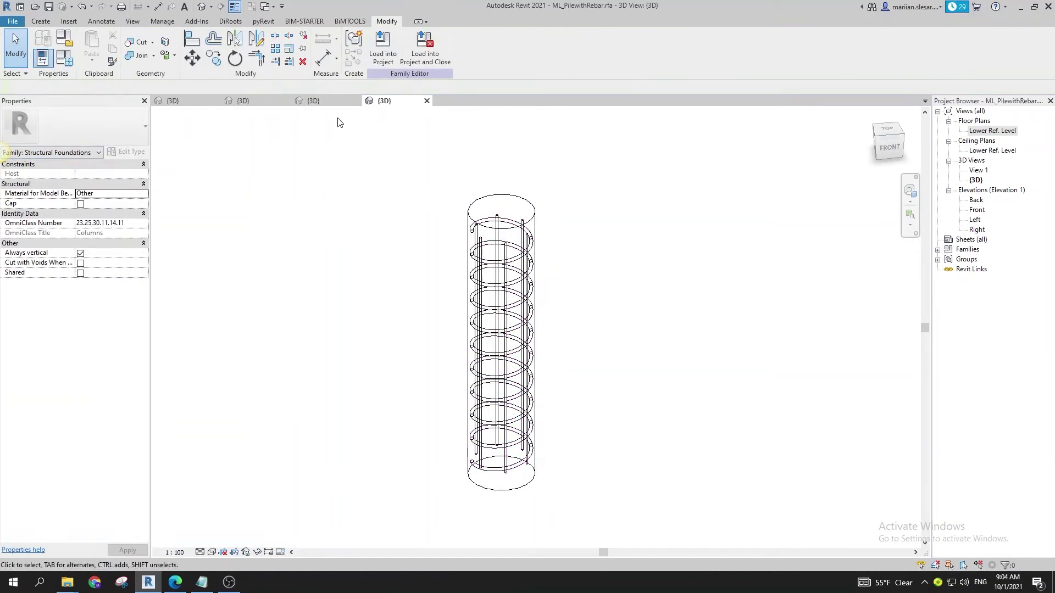
{"action": "left_click", "coordinate": [17, 22]}
{"action": "left_click", "coordinate": [33, 66]}
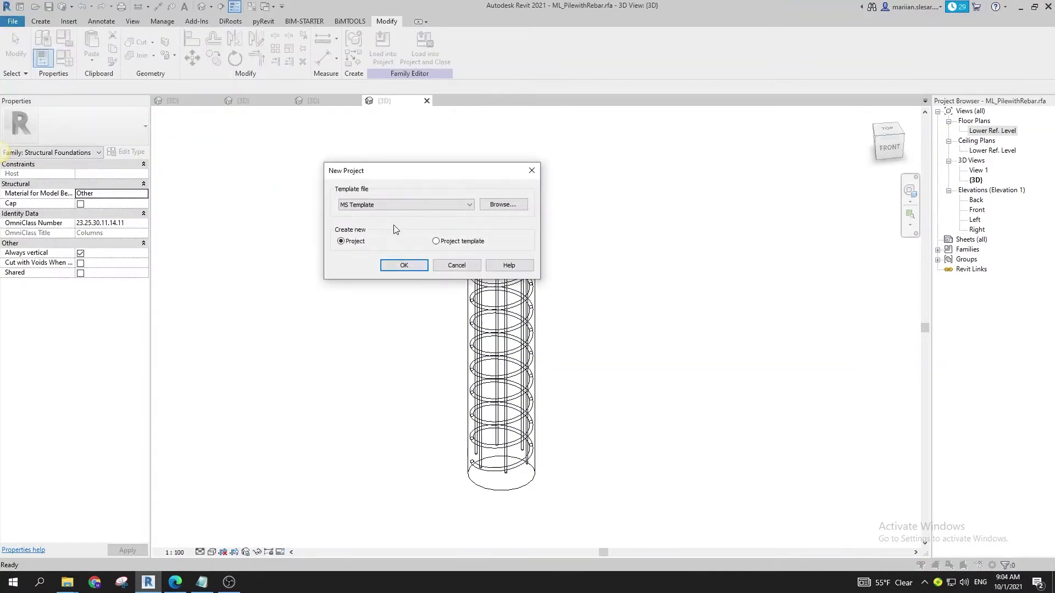
{"action": "left_click", "coordinate": [531, 171]}
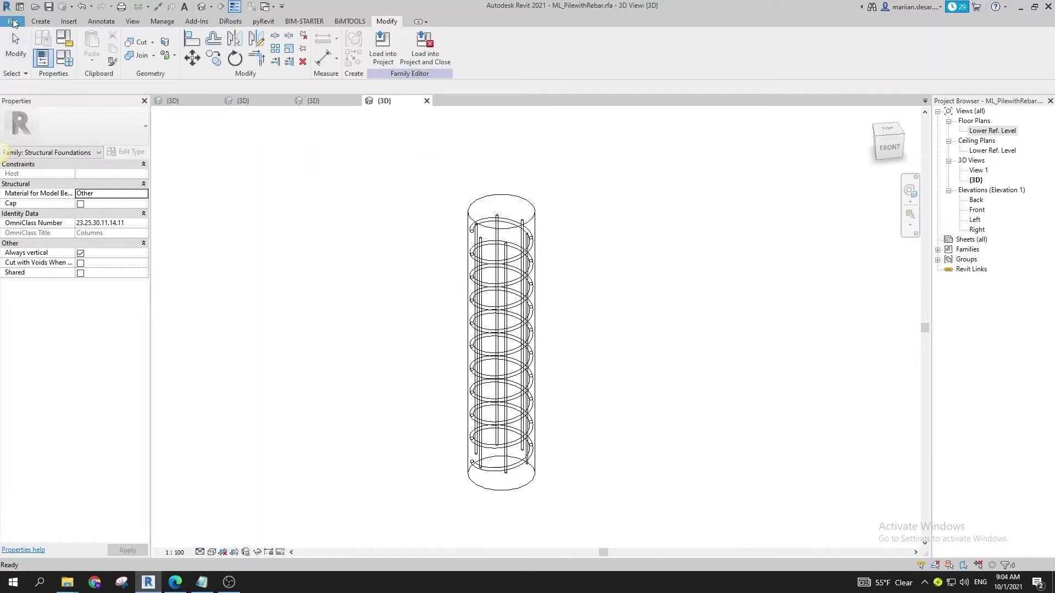
- Browse the default family templates for a new family, highlight Metric Rebar Shape Template, and leave without creating a family
{"action": "left_click", "coordinate": [13, 22]}
{"action": "mouse_move", "coordinate": [33, 64]}
{"action": "left_click", "coordinate": [146, 110]}
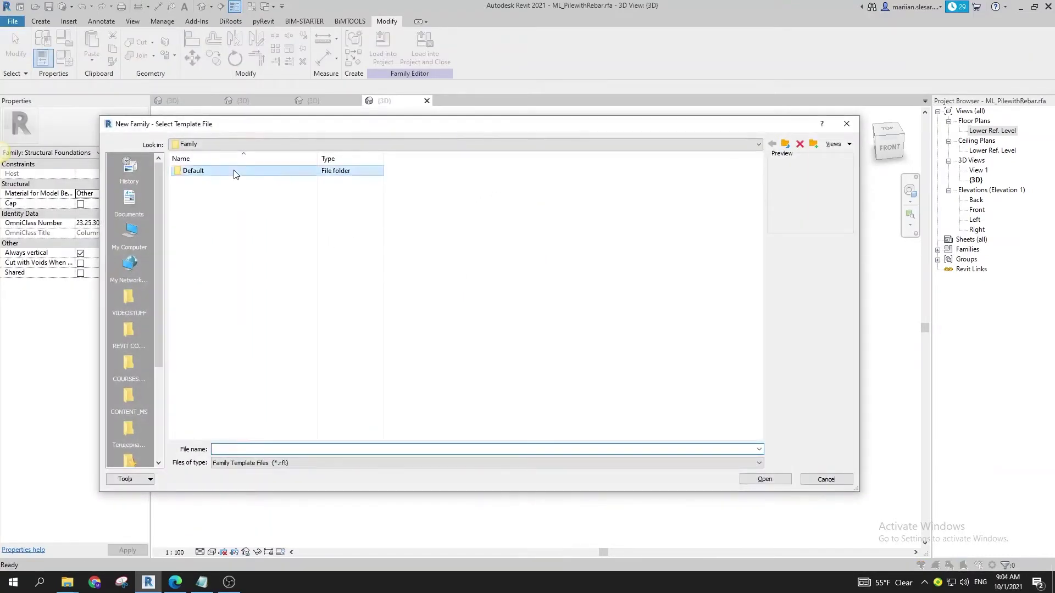
{"action": "double_click", "coordinate": [234, 174]}
{"action": "scroll", "coordinate": [326, 340], "scroll_direction": "down", "scroll_amount": 12}
{"action": "scroll", "coordinate": [327, 341], "scroll_direction": "down", "scroll_amount": 1}
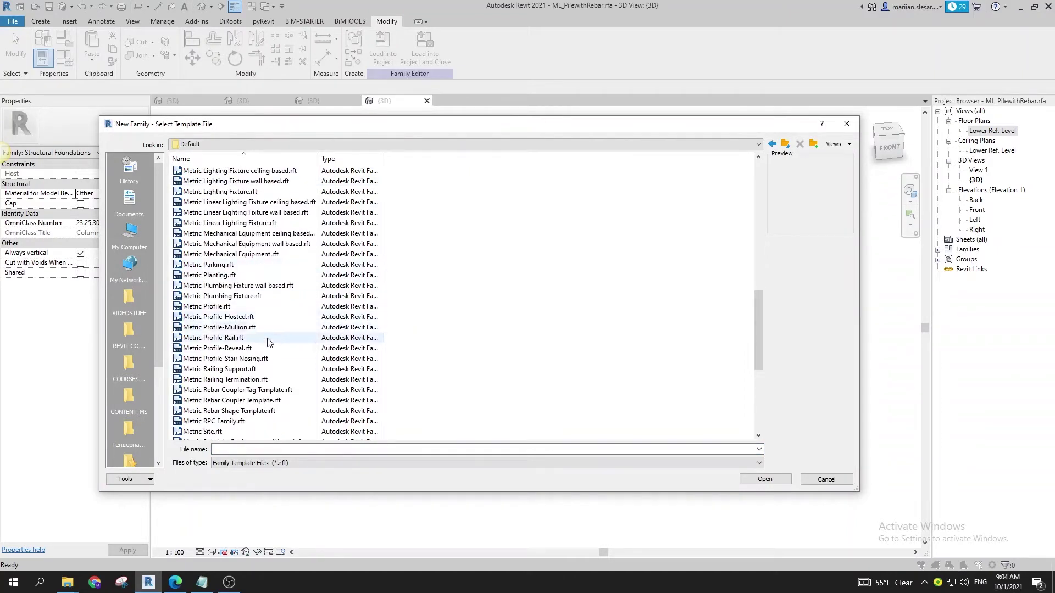
{"action": "scroll", "coordinate": [266, 352], "scroll_direction": "down", "scroll_amount": 3}
{"action": "left_click", "coordinate": [242, 317]}
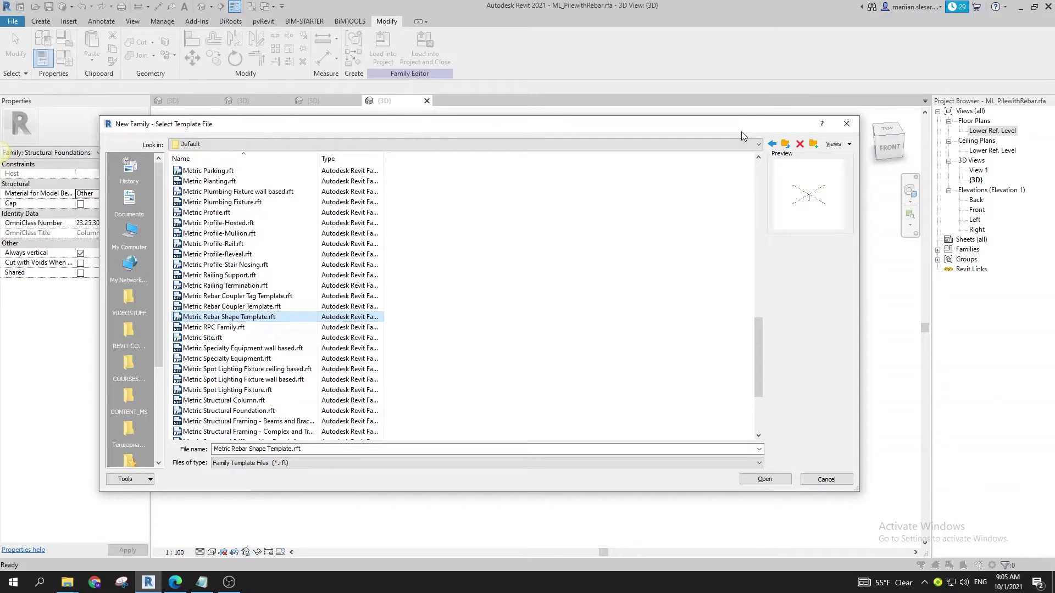
{"action": "left_click", "coordinate": [847, 124]}
- Switch to the 3D view of the ML_RebarFamily_Type family and examine its spiral and longitudinal bars
{"action": "middle_click_drag", "start_coordinate": [377, 296], "coordinate": [414, 299], "text": "shift"}
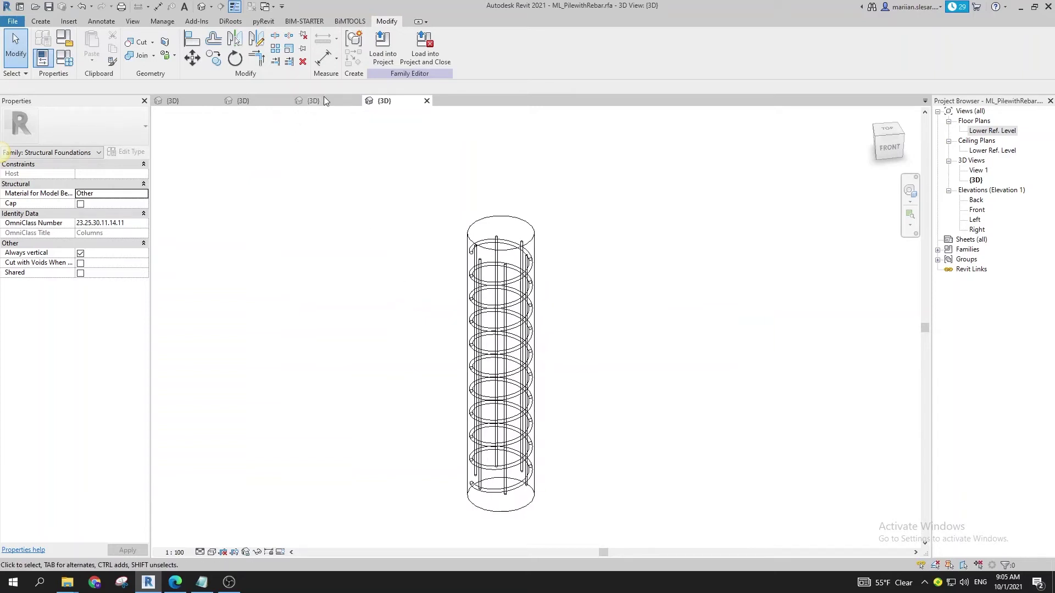
{"action": "left_click", "coordinate": [324, 97]}
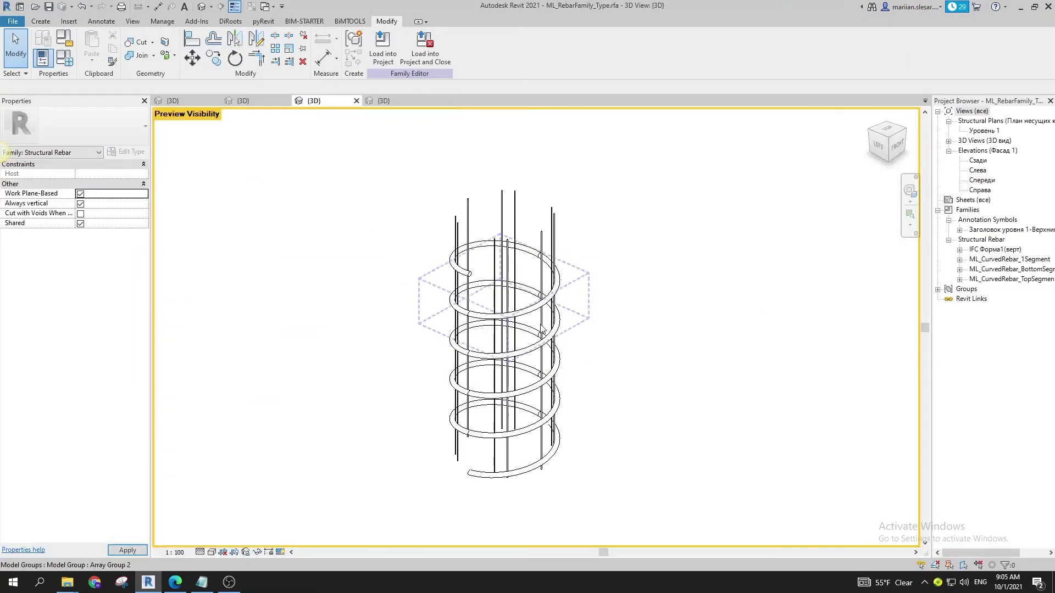
{"action": "scroll", "coordinate": [541, 330], "scroll_direction": "down", "scroll_amount": 2}
{"action": "middle_click_drag", "start_coordinate": [604, 397], "coordinate": [532, 355]}
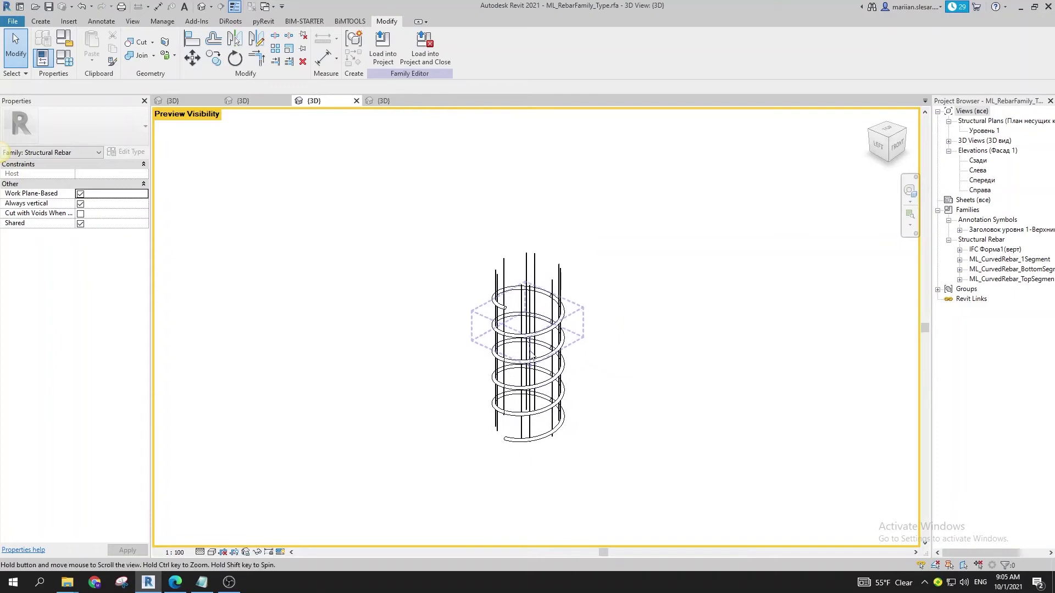
{"action": "scroll", "coordinate": [533, 357], "scroll_direction": "up", "scroll_amount": 2}
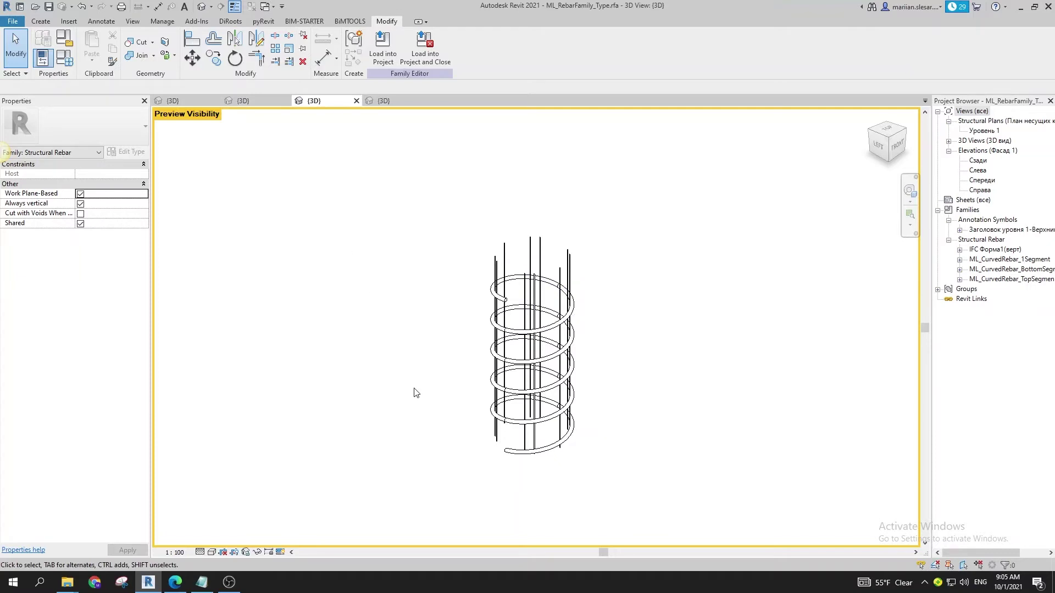
- Switch to Microsoft Edge to view the topic overview in MS_SpiralRebar.pdf, and return to Revit
{"action": "mouse_move", "coordinate": [176, 582]}
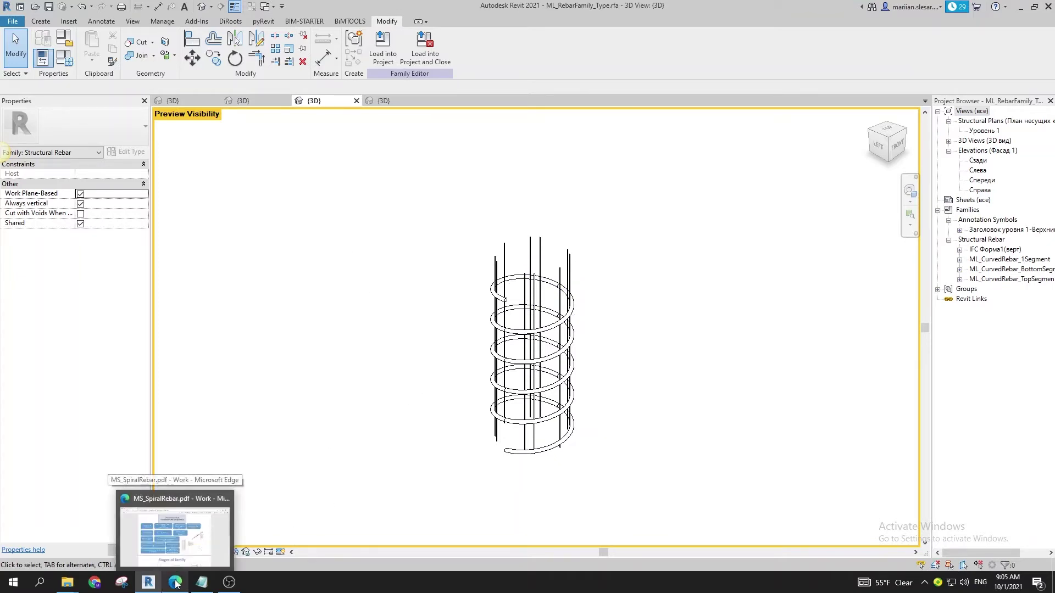
{"action": "left_click", "coordinate": [176, 582]}
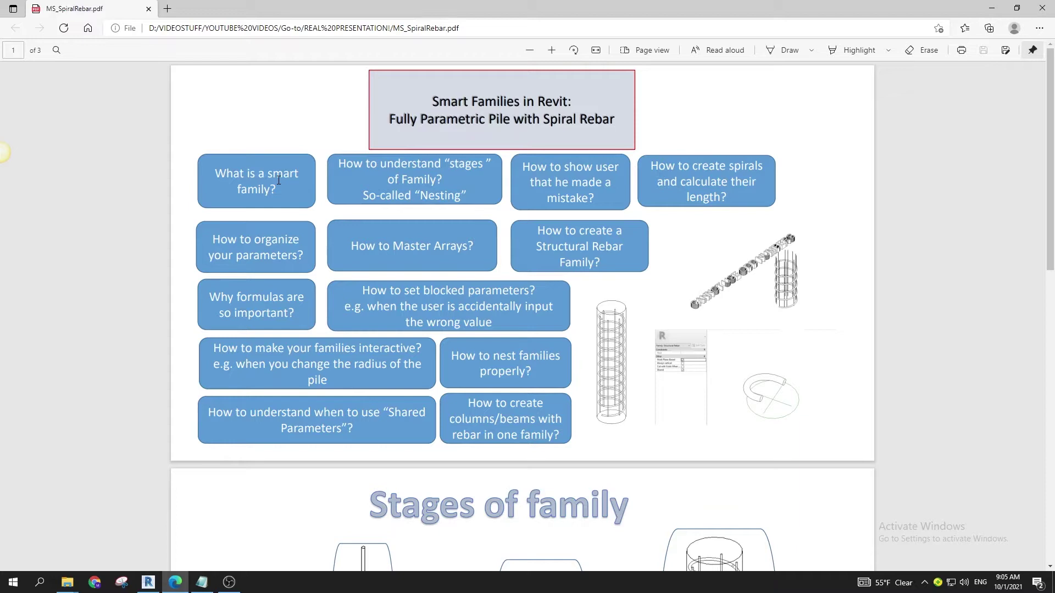
{"action": "left_click", "coordinate": [991, 8]}
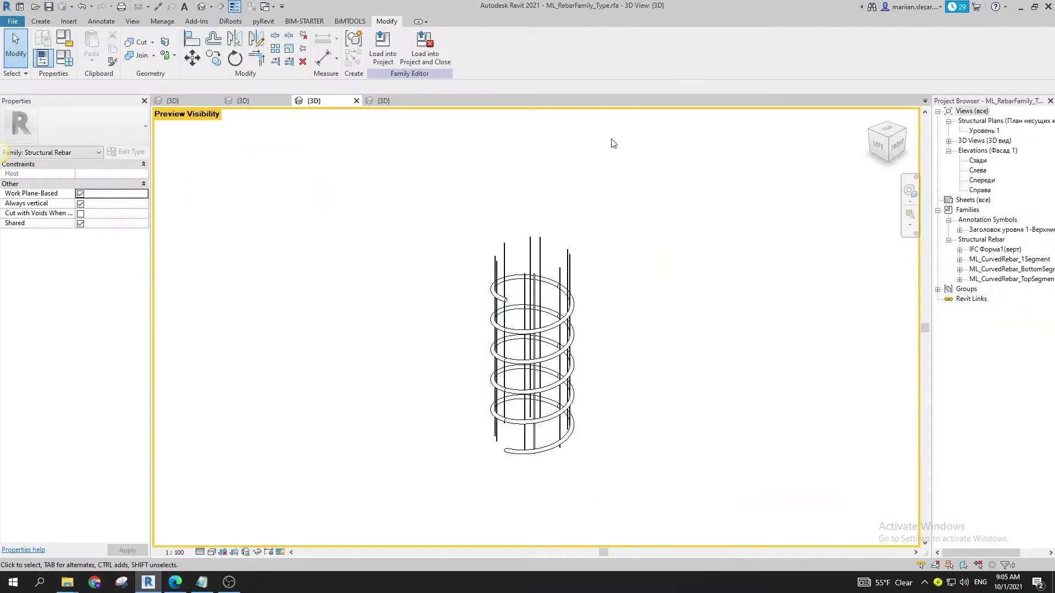
- Return to the pile family's 3D view and open its Lower Ref. Level floor plan to view the cross-section
{"action": "left_click", "coordinate": [393, 103]}
{"action": "scroll", "coordinate": [574, 359], "scroll_direction": "down", "scroll_amount": 3}
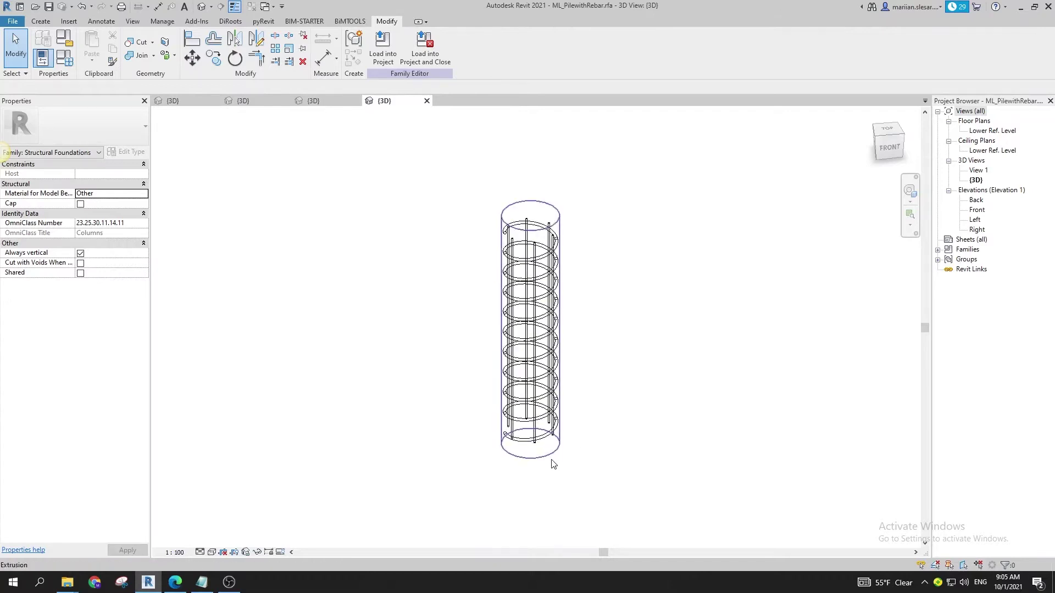
{"action": "scroll", "coordinate": [475, 432], "scroll_direction": "up", "scroll_amount": 1}
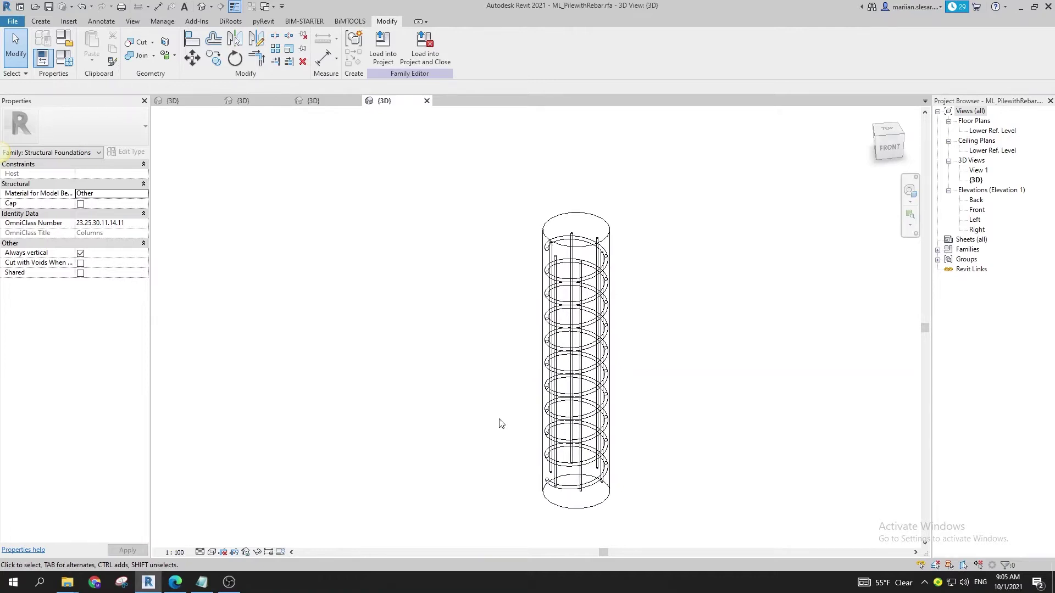
{"action": "double_click", "coordinate": [997, 131]}
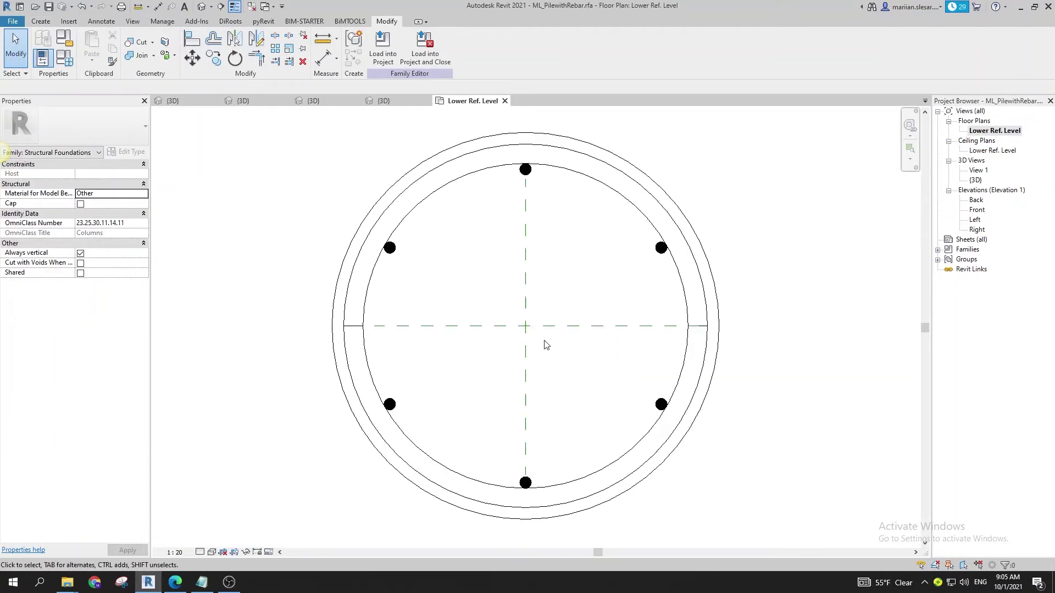
{"action": "scroll", "coordinate": [577, 318], "scroll_direction": "down", "scroll_amount": 2}
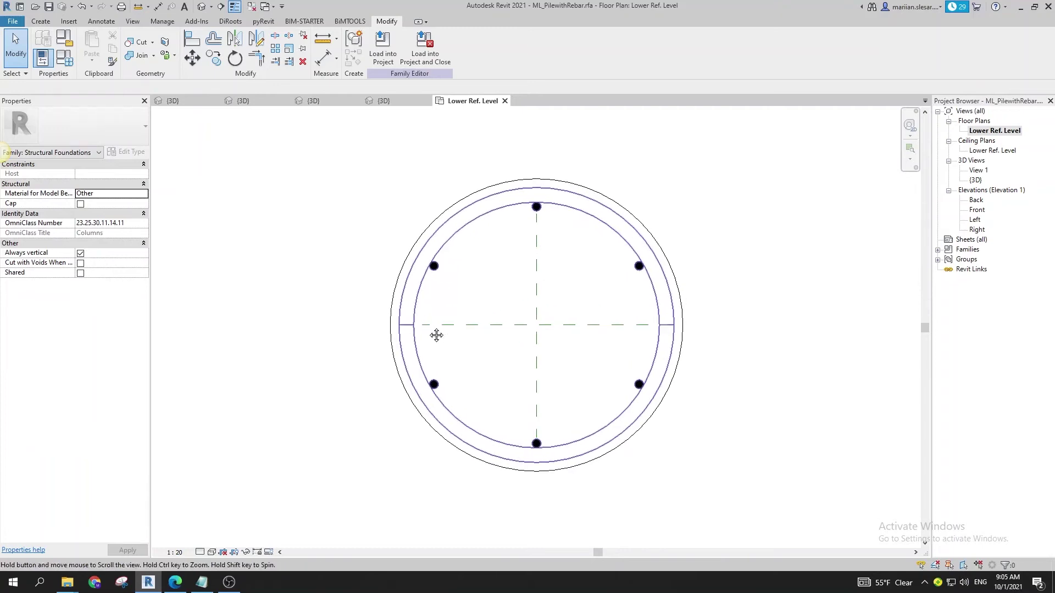
{"action": "scroll", "coordinate": [459, 366], "scroll_direction": "up", "scroll_amount": 2}
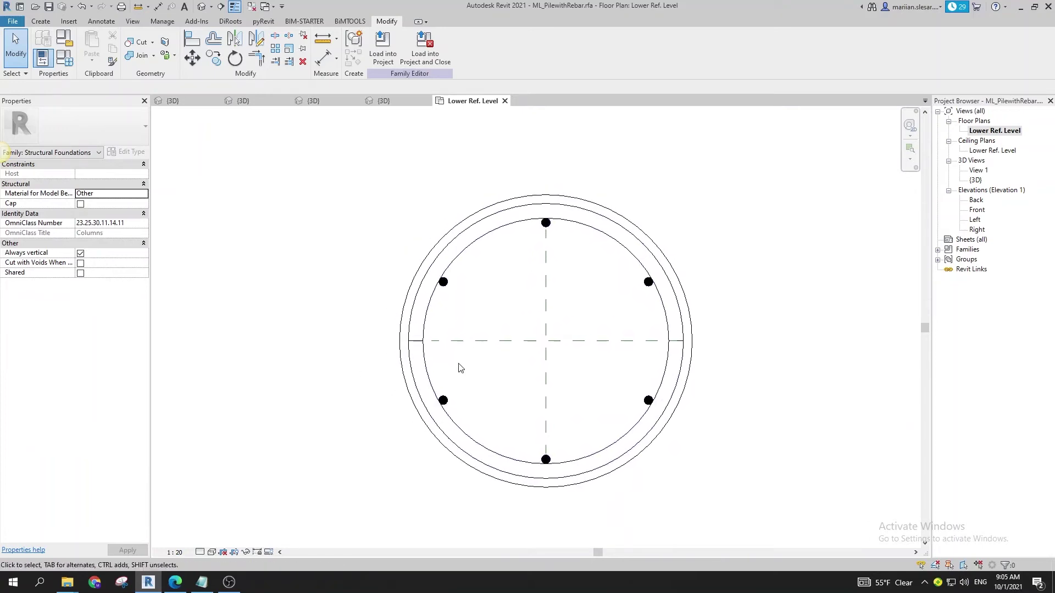
- Select the nested rebar and the outer pile extrusion in plan in turn to check their properties
{"action": "left_click", "coordinate": [432, 407]}
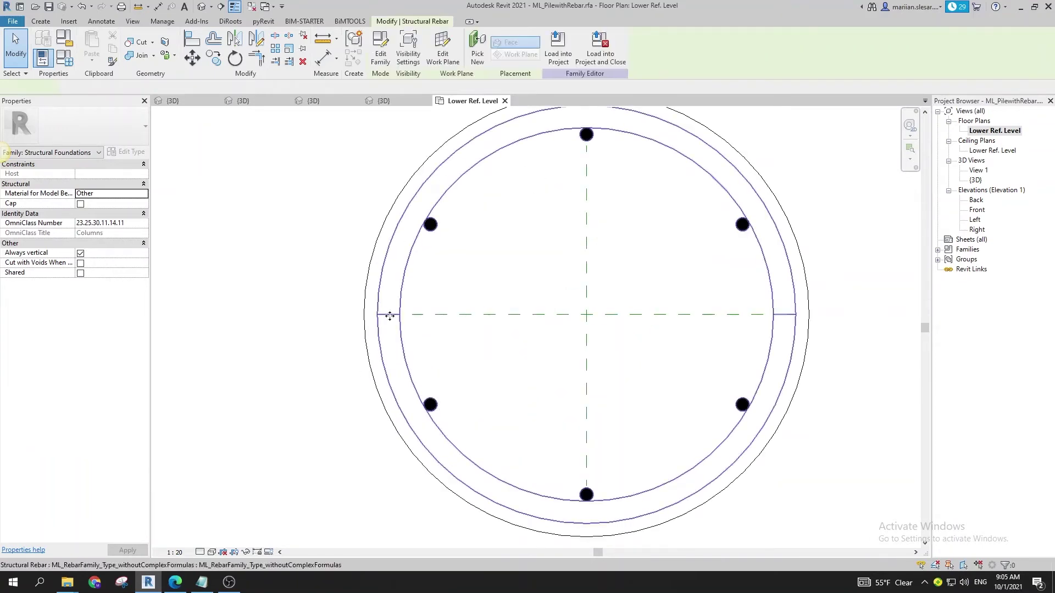
{"action": "left_click", "coordinate": [419, 221]}
{"action": "scroll", "coordinate": [430, 308], "scroll_direction": "down", "scroll_amount": 2}
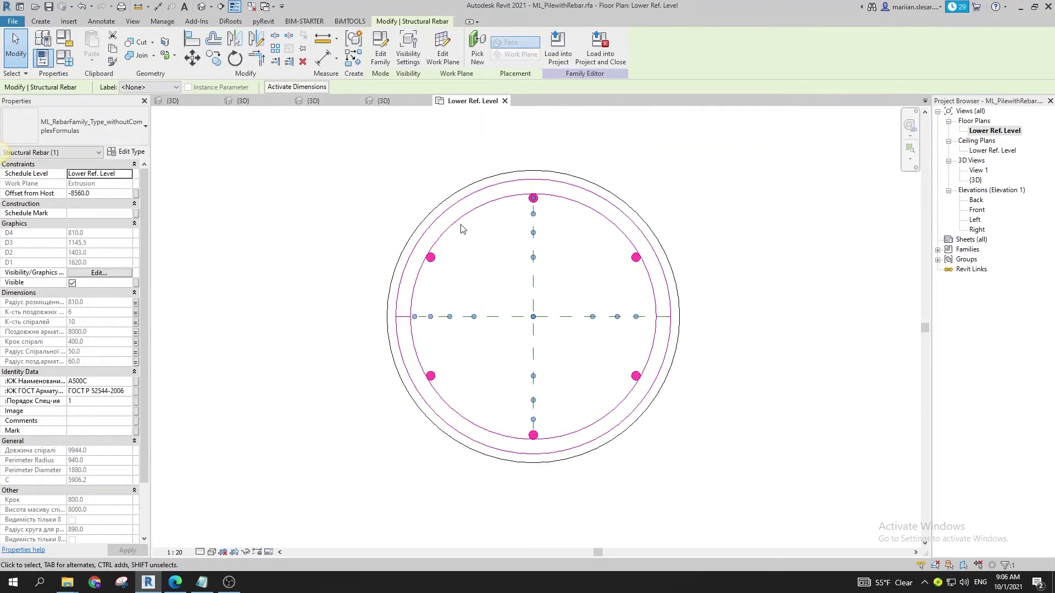
{"action": "left_click", "coordinate": [376, 235]}
{"action": "left_click", "coordinate": [408, 250]}
{"action": "key", "text": "Escape"}
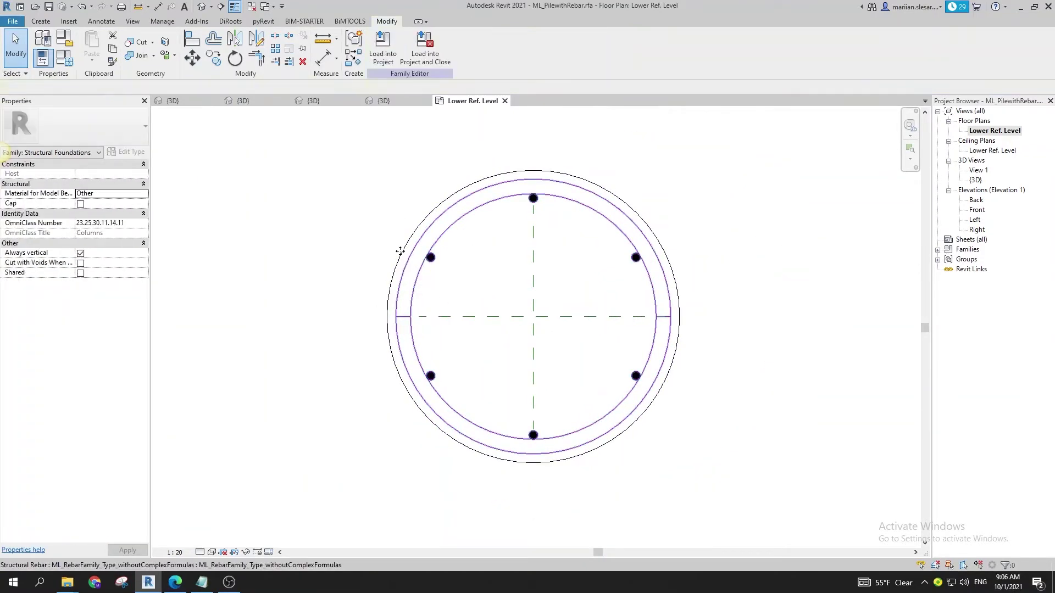
{"action": "left_click", "coordinate": [402, 255]}
{"action": "key", "text": "Escape"}
{"action": "left_click", "coordinate": [406, 249]}
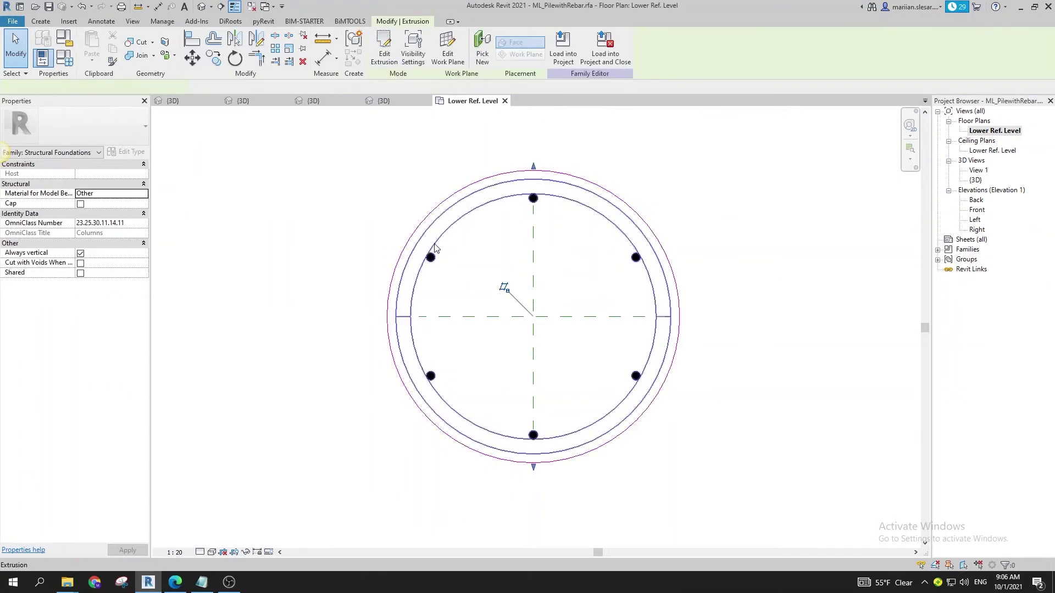
{"action": "middle_click_drag", "start_coordinate": [418, 234], "coordinate": [419, 240]}
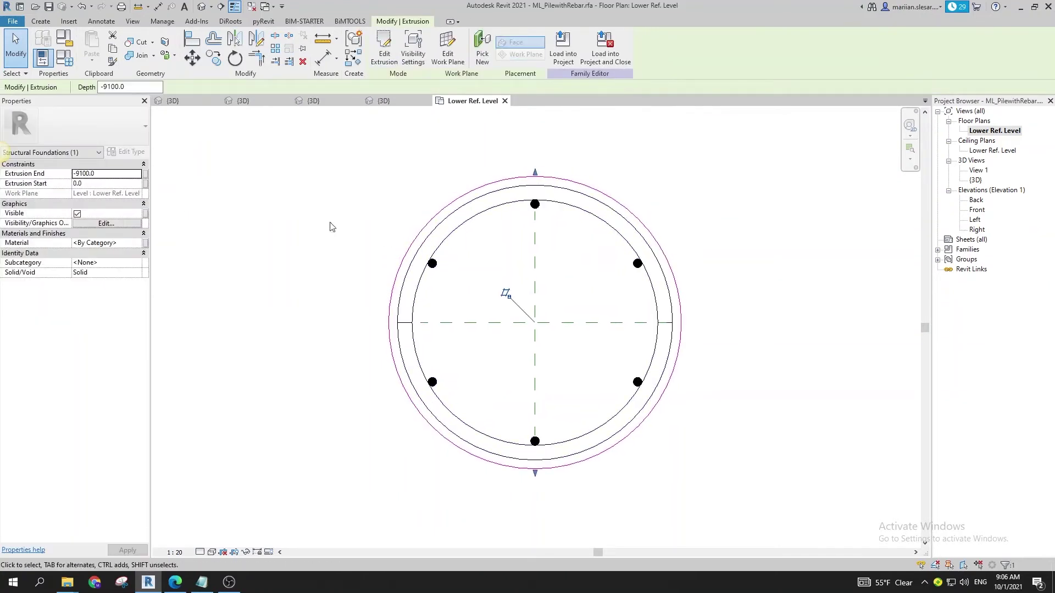
{"action": "key", "text": "Escape"}
{"action": "left_click", "coordinate": [434, 264]}
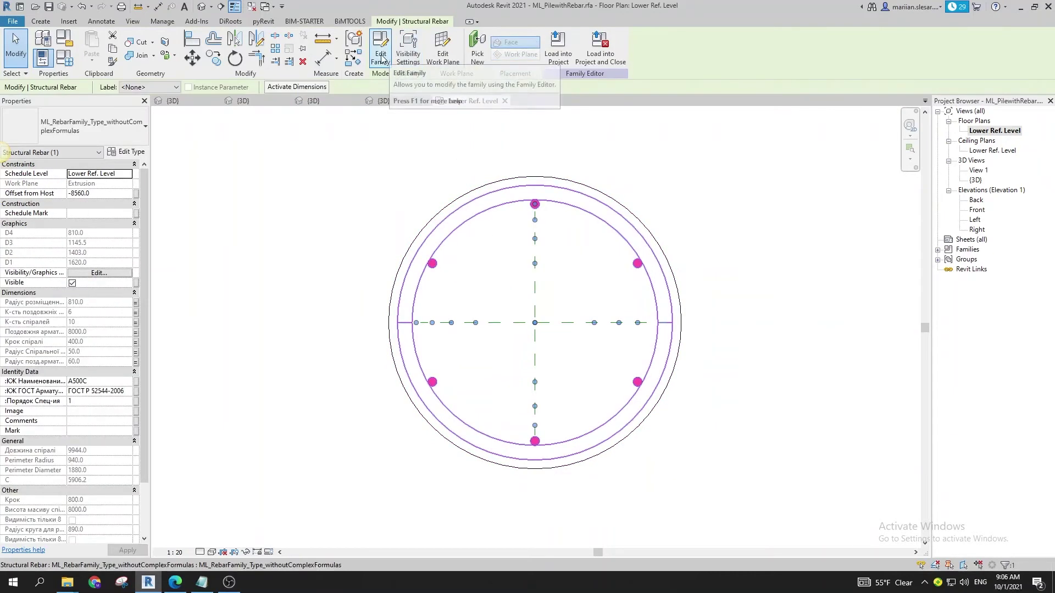
{"action": "left_click", "coordinate": [382, 55]}
- Open the family types of the pile family and apply a Pile Radius of 800
{"action": "middle_click_drag", "start_coordinate": [355, 160], "coordinate": [468, 181]}
{"action": "left_click", "coordinate": [42, 57]}
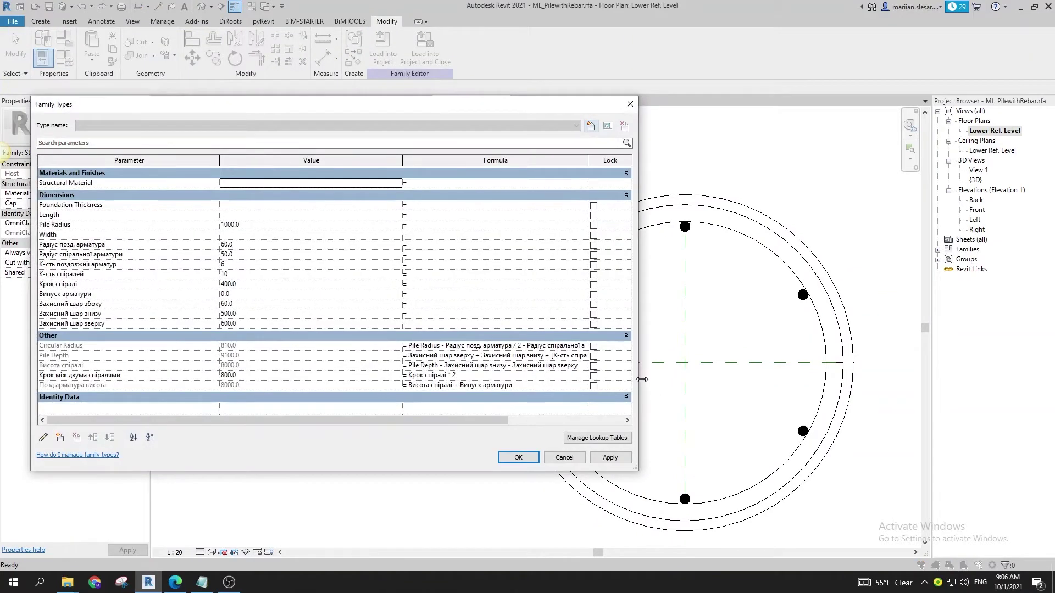
{"action": "left_click_drag", "start_coordinate": [639, 379], "coordinate": [470, 379]}
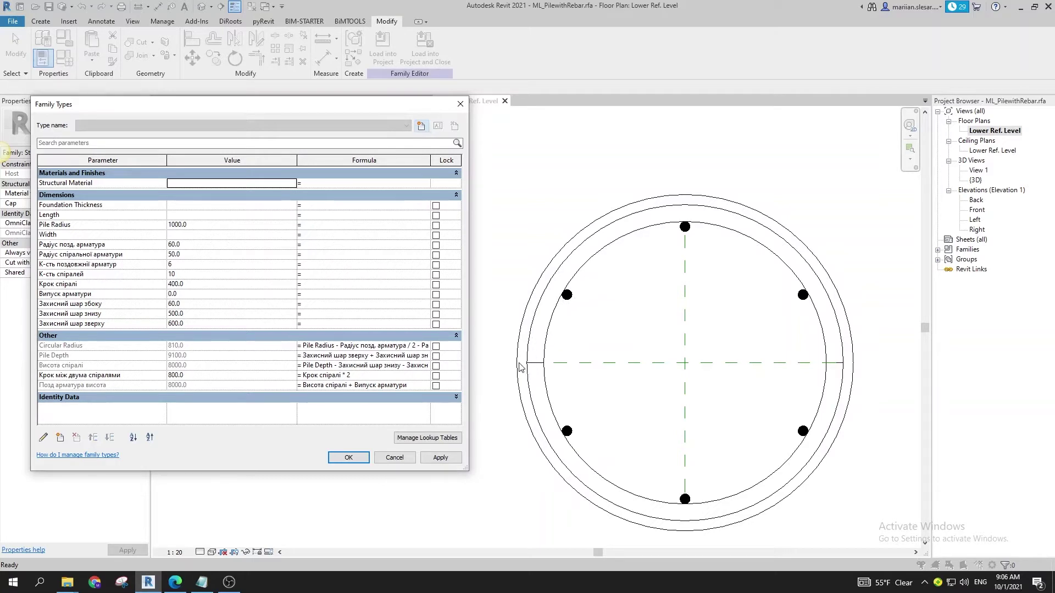
{"action": "left_click", "coordinate": [205, 226]}
{"action": "type", "text": "800"}
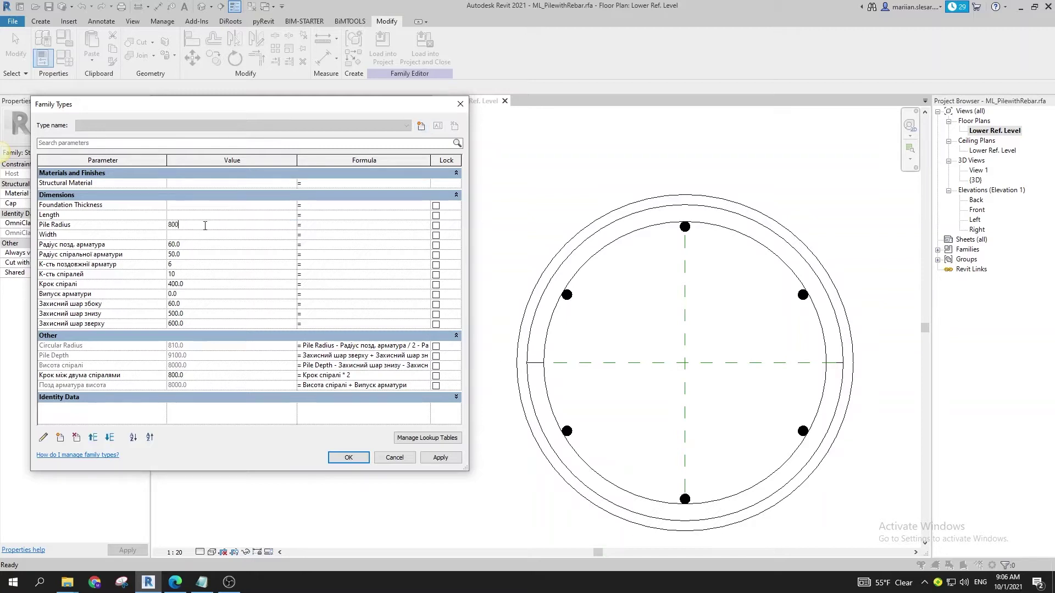
{"action": "left_click", "coordinate": [438, 459]}
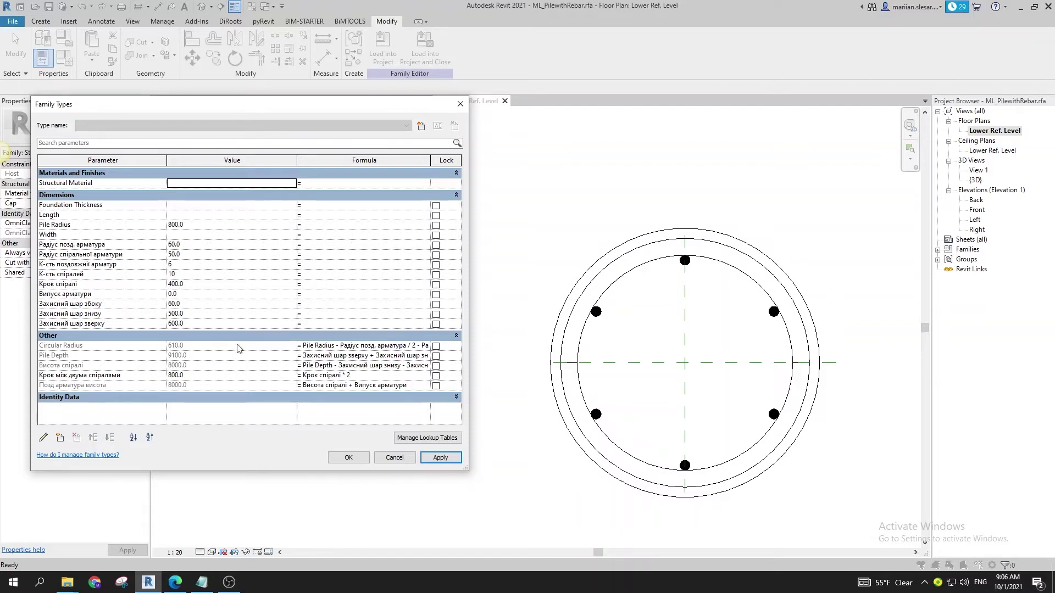
- Set the side cover parameter Захисний шар збоку to 0, accept the family types, and show the pile in 3D
{"action": "left_click", "coordinate": [186, 304]}
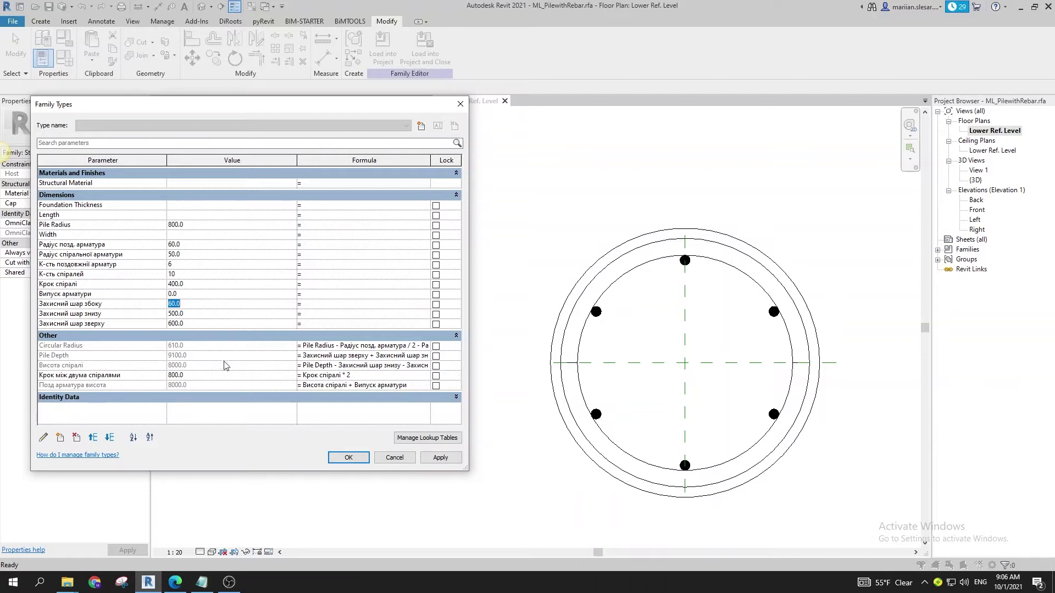
{"action": "type", "text": "0"}
{"action": "key", "text": "Return"}
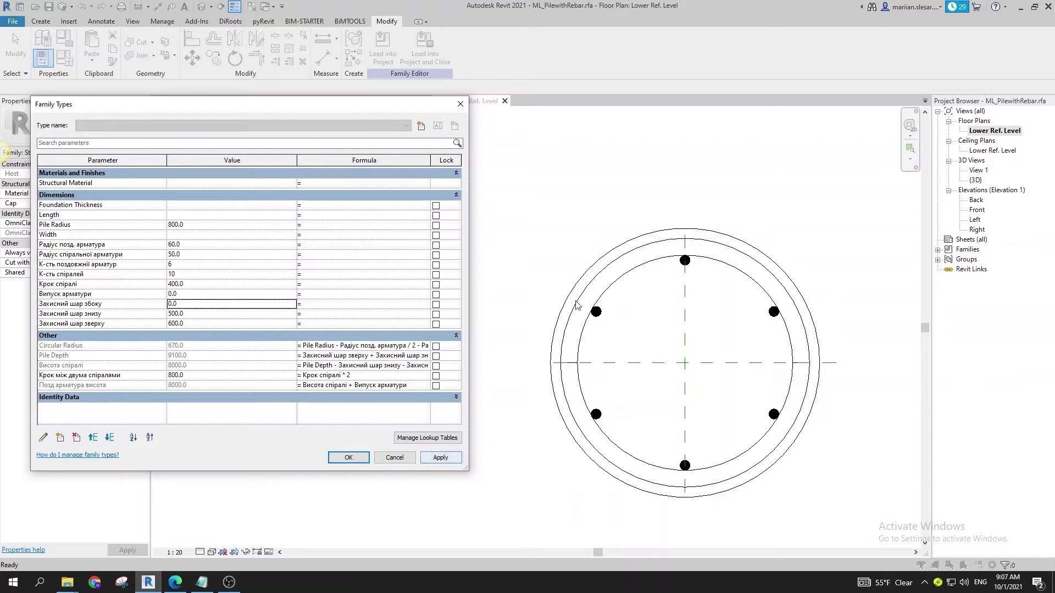
{"action": "left_click", "coordinate": [342, 458]}
{"action": "left_click", "coordinate": [202, 7]}
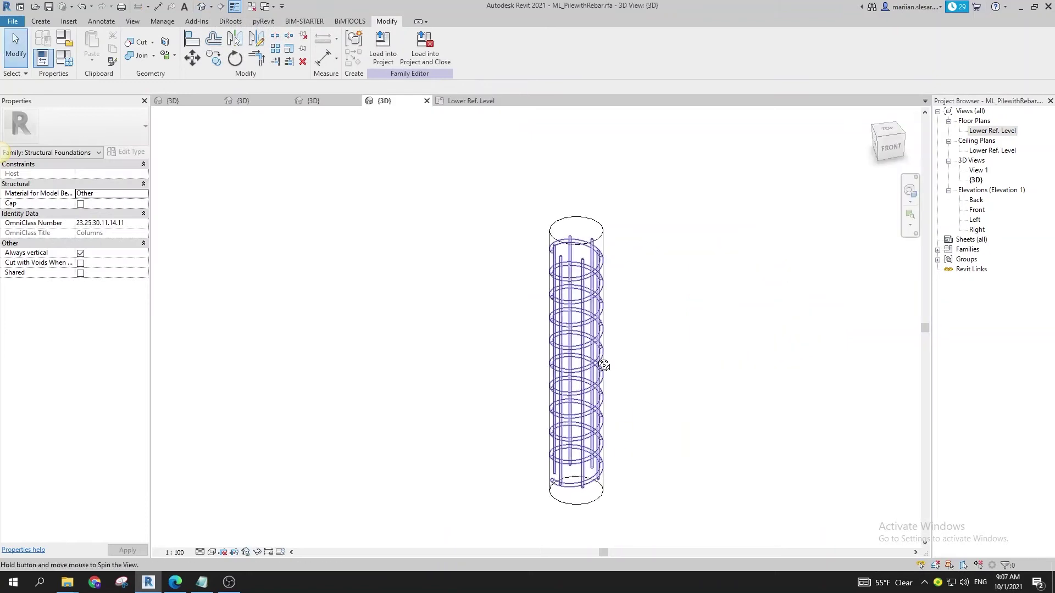
- Set the side cover parameter Захисний шар збоку to 50 in the pile's family types, apply it and accept
{"action": "scroll", "coordinate": [591, 300], "scroll_direction": "up", "scroll_amount": 3}
{"action": "middle_click_drag", "start_coordinate": [593, 305], "coordinate": [600, 318], "text": "shift"}
{"action": "scroll", "coordinate": [601, 318], "scroll_direction": "up", "scroll_amount": 2}
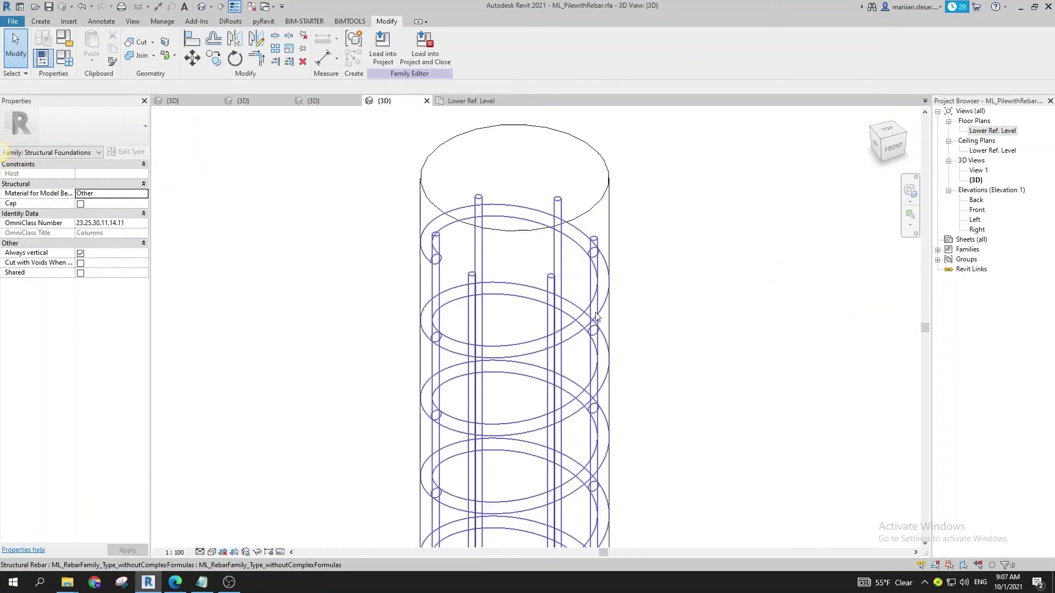
{"action": "scroll", "coordinate": [631, 335], "scroll_direction": "up", "scroll_amount": 2}
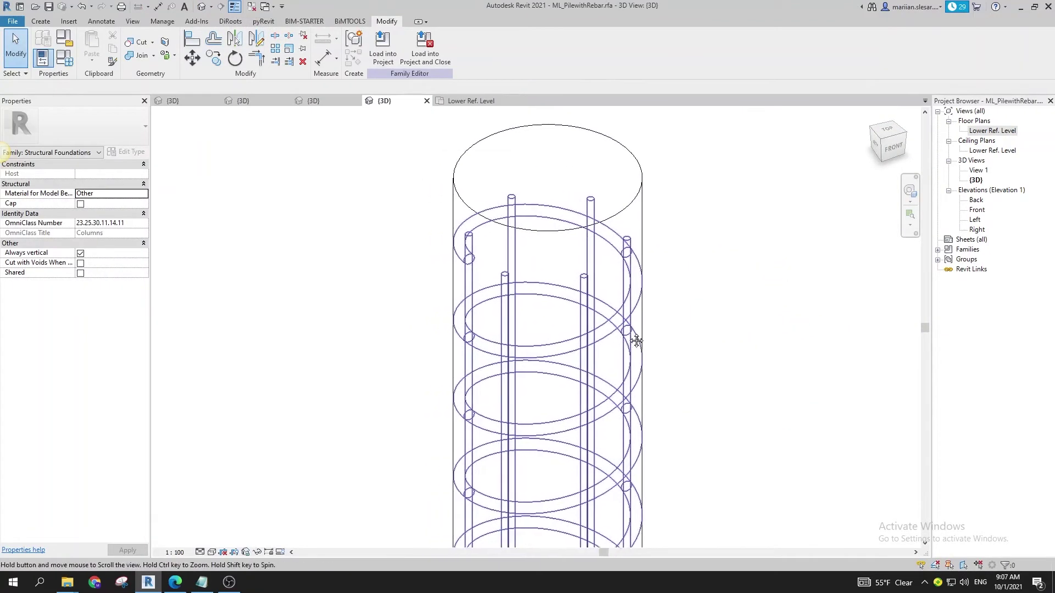
{"action": "scroll", "coordinate": [640, 305], "scroll_direction": "up", "scroll_amount": 3}
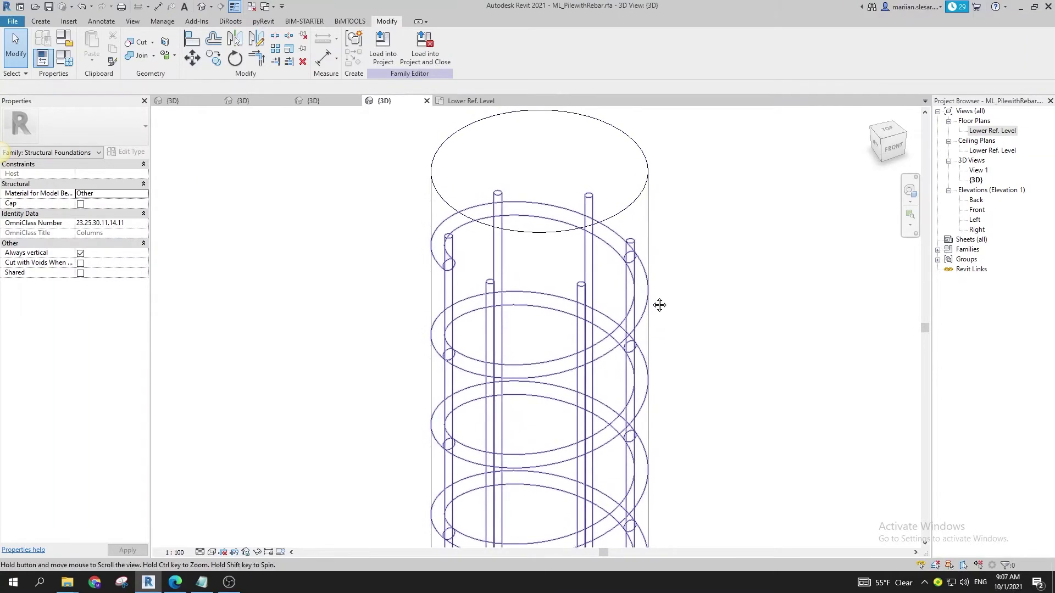
{"action": "scroll", "coordinate": [687, 275], "scroll_direction": "down", "scroll_amount": 3}
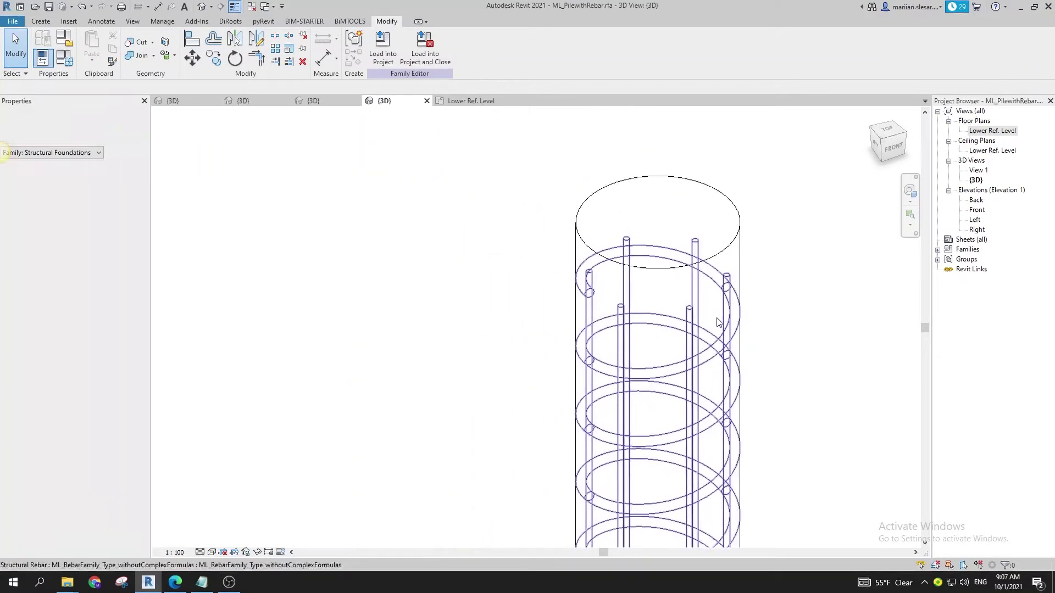
{"action": "left_click", "coordinate": [42, 57]}
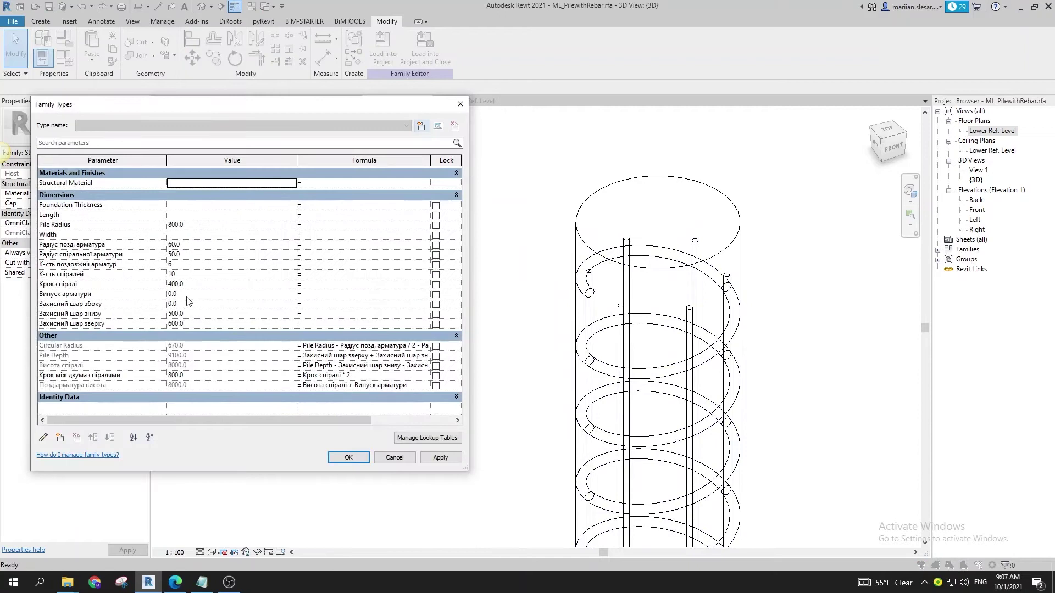
{"action": "left_click", "coordinate": [197, 304]}
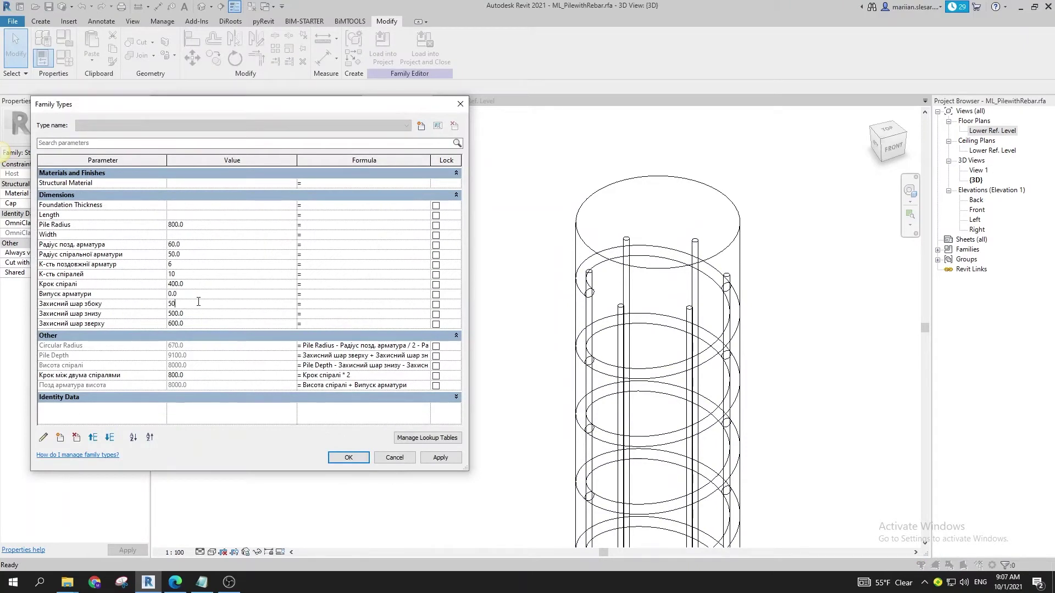
{"action": "left_click", "coordinate": [447, 457]}
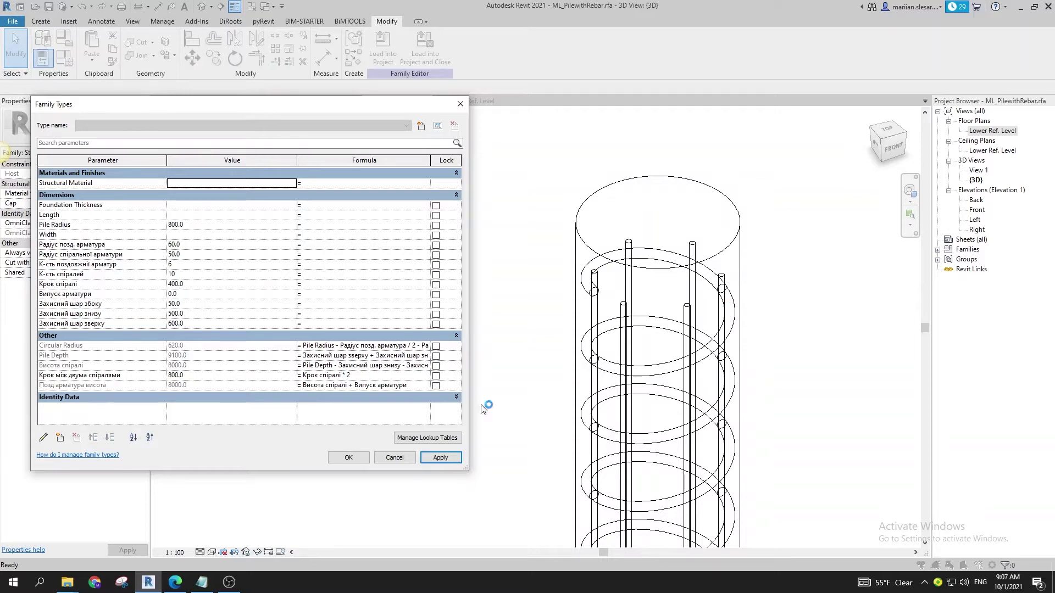
{"action": "left_click", "coordinate": [351, 458]}
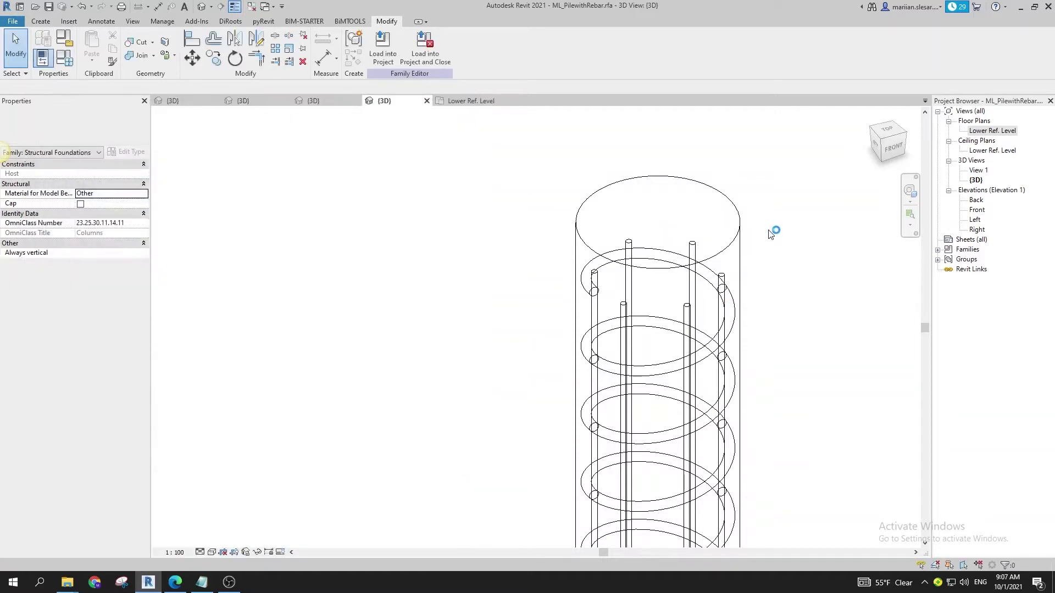
- Open the Front elevation of the pile family and examine the Pile Depth and the upper and lower cover dimensions
{"action": "double_click", "coordinate": [976, 210]}
{"action": "scroll", "coordinate": [547, 330], "scroll_direction": "up", "scroll_amount": 3}
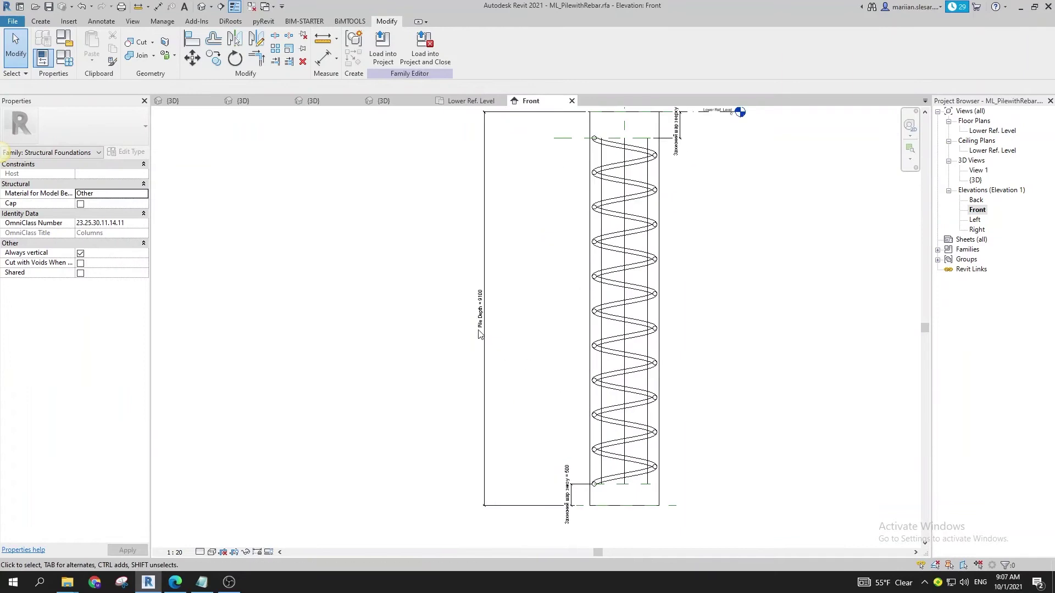
{"action": "scroll", "coordinate": [522, 349], "scroll_direction": "down", "scroll_amount": 2}
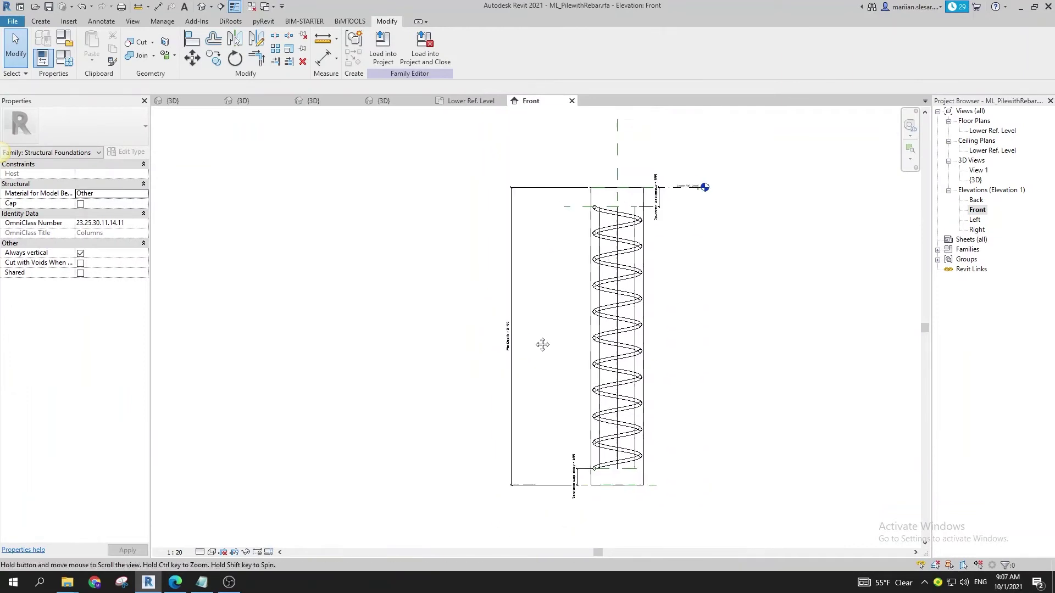
{"action": "scroll", "coordinate": [556, 365], "scroll_direction": "up", "scroll_amount": 3}
{"action": "scroll", "coordinate": [551, 346], "scroll_direction": "down", "scroll_amount": 2}
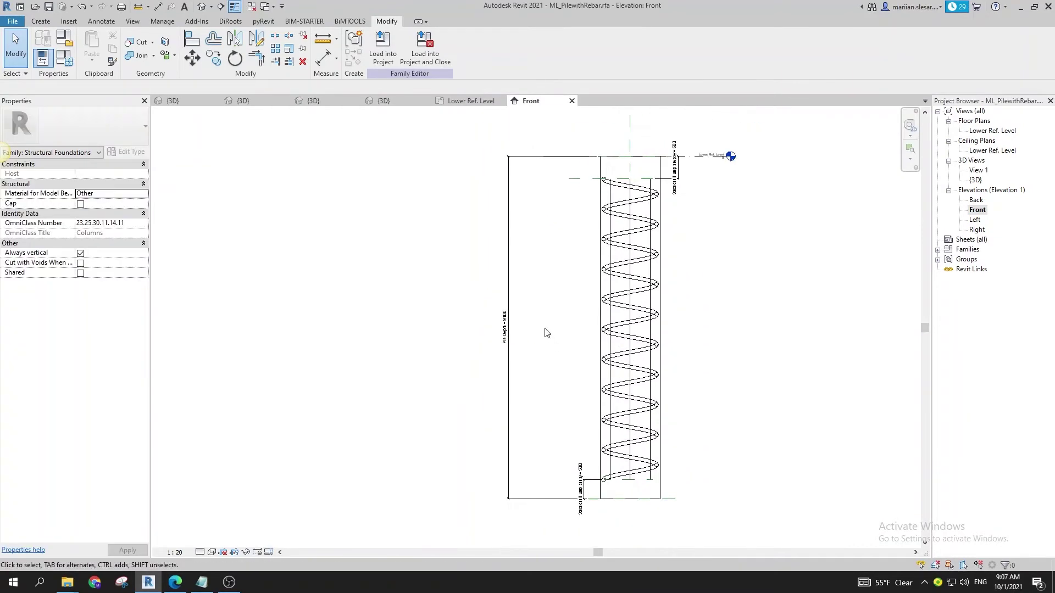
{"action": "mouse_move", "coordinate": [547, 337]}
{"action": "middle_mouse_down"}
{"action": "mouse_move", "coordinate": [513, 330]}
{"action": "mouse_move", "coordinate": [528, 344]}
{"action": "middle_mouse_up"}
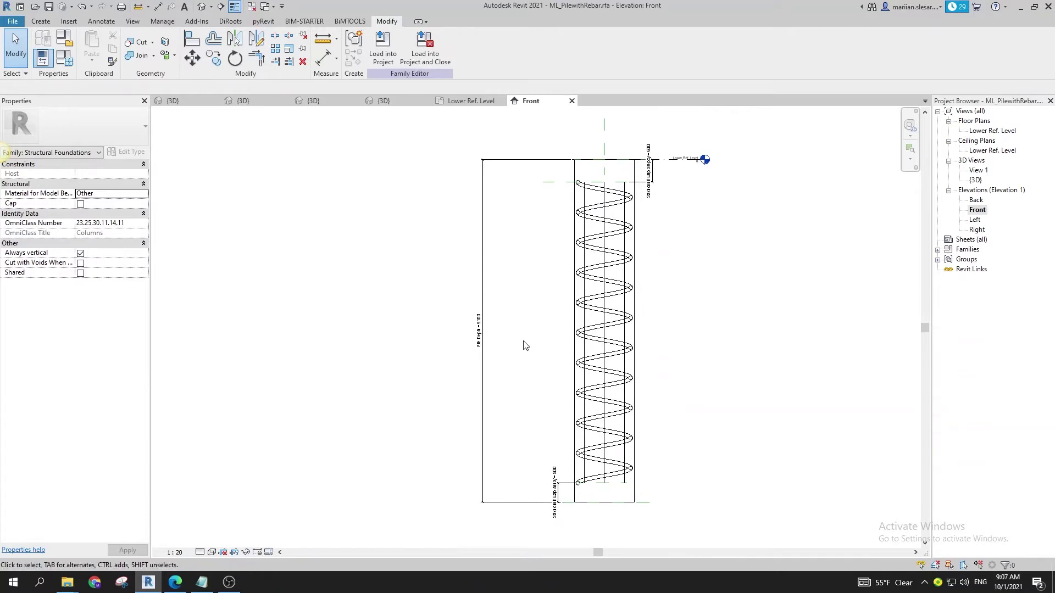
{"action": "scroll", "coordinate": [539, 318], "scroll_direction": "up", "scroll_amount": 2}
{"action": "scroll", "coordinate": [555, 314], "scroll_direction": "down", "scroll_amount": 2}
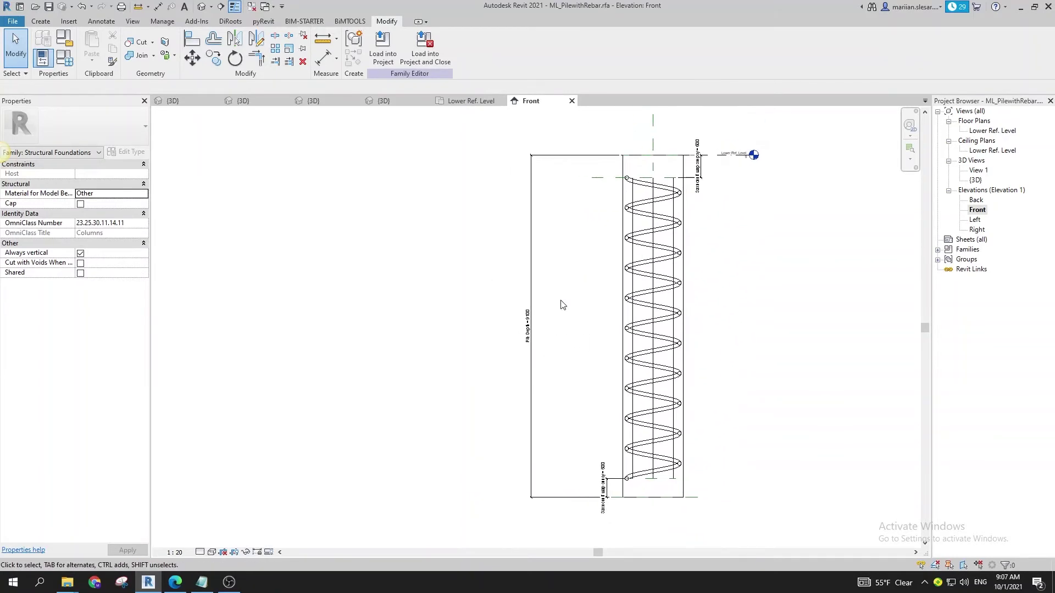
{"action": "scroll", "coordinate": [563, 306], "scroll_direction": "up", "scroll_amount": 1}
{"action": "middle_click_drag", "start_coordinate": [555, 291], "coordinate": [581, 298]}
- Open the family types of the pile and apply a bottom cover Захисний шар знизу of 800
{"action": "left_click", "coordinate": [64, 58]}
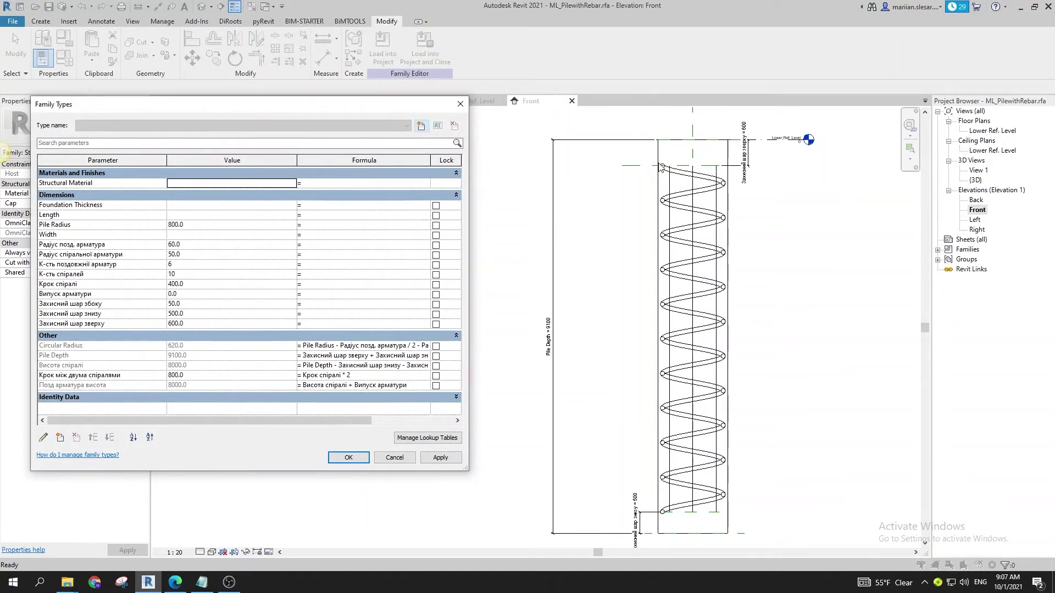
{"action": "left_click", "coordinate": [201, 314]}
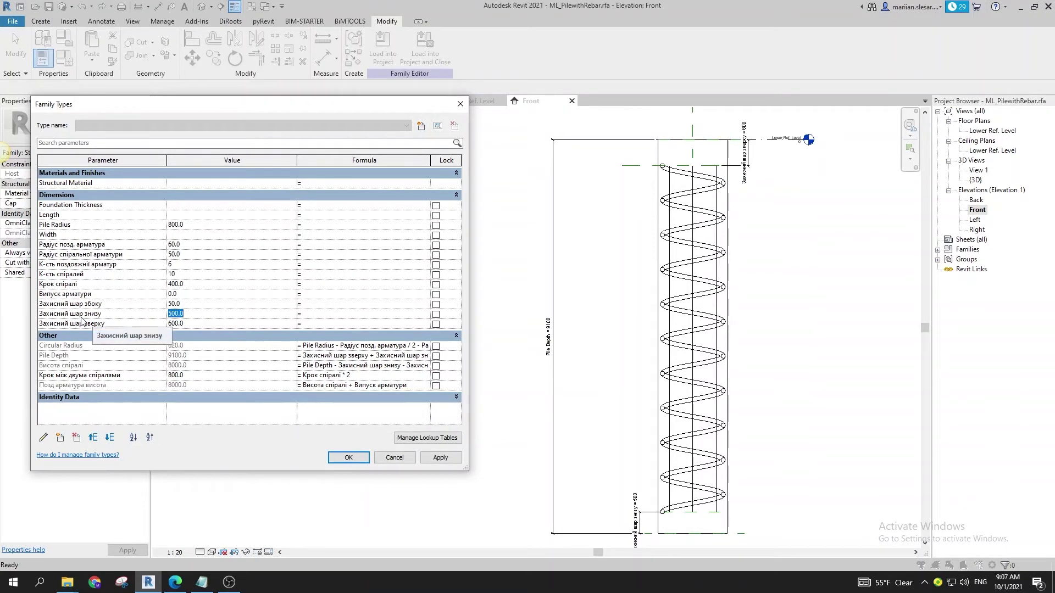
{"action": "type", "text": "800"}
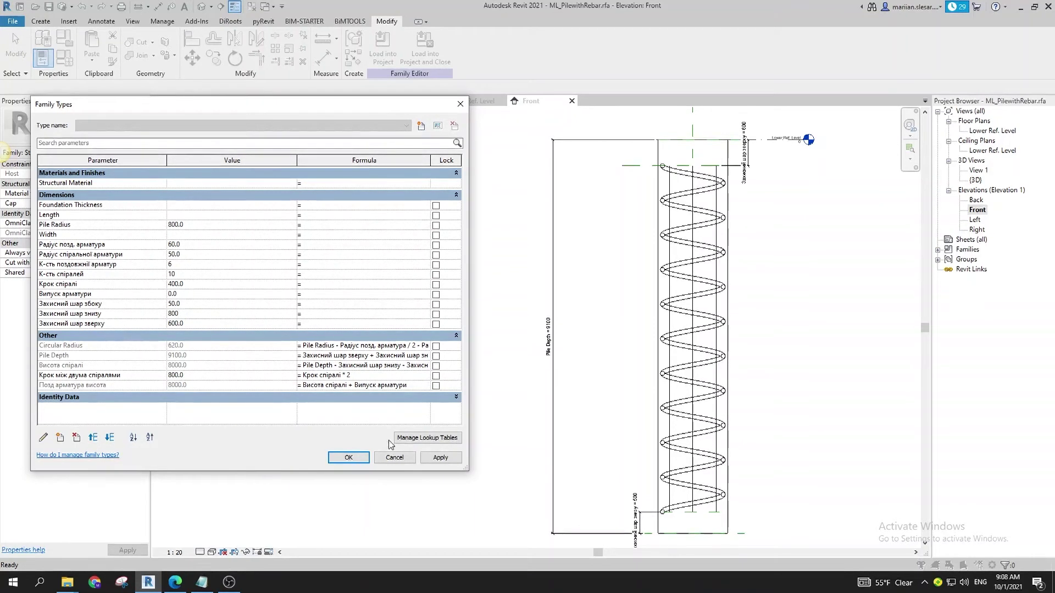
{"action": "left_click", "coordinate": [448, 459]}
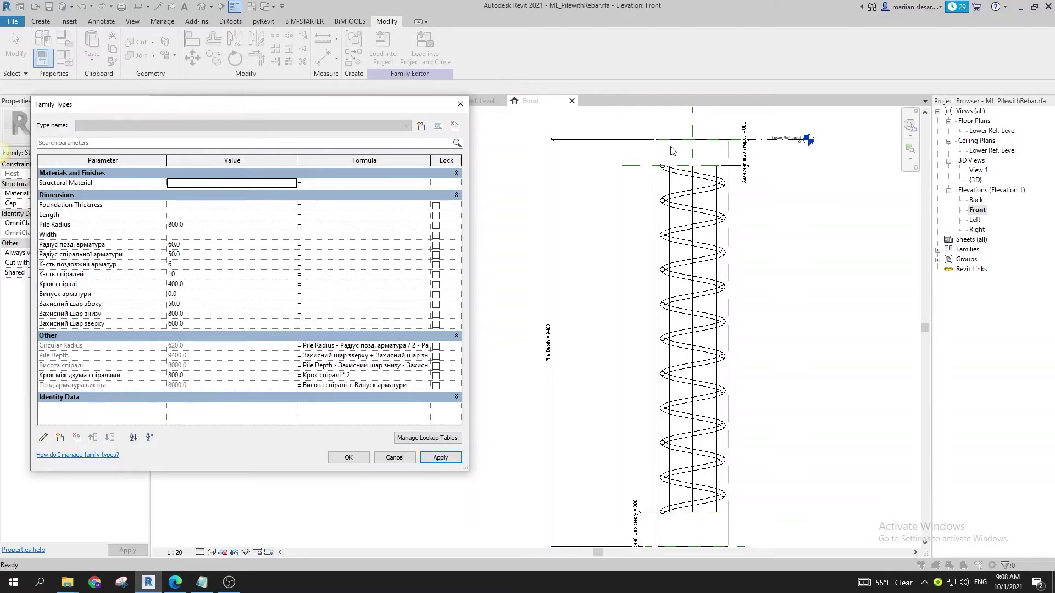
- Set the number of spirals К-сть спіралей to 6 and apply the change
{"action": "left_click", "coordinate": [190, 275]}
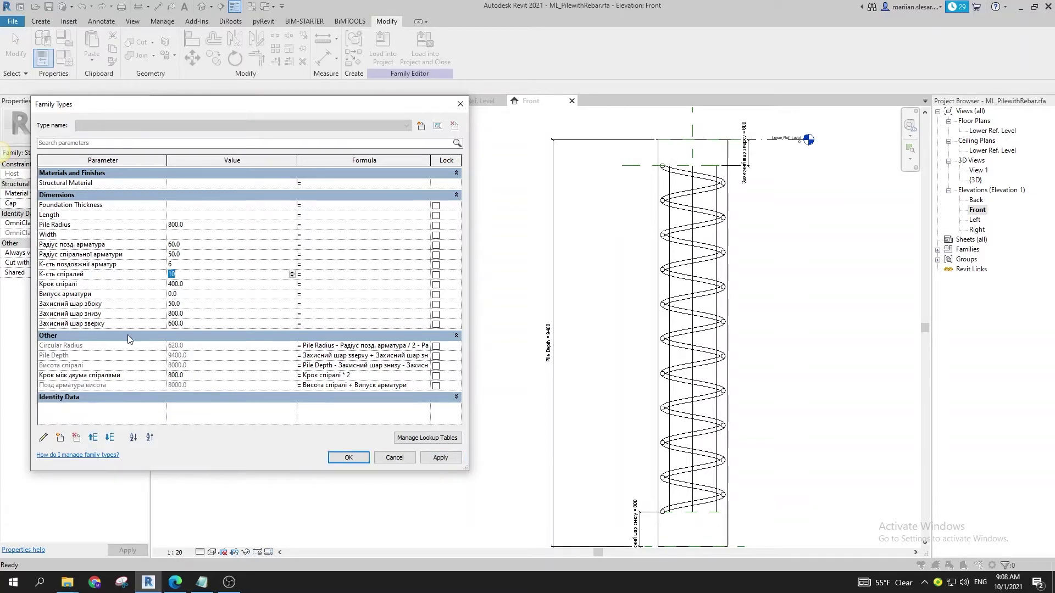
{"action": "type", "text": "6"}
{"action": "left_click", "coordinate": [440, 458]}
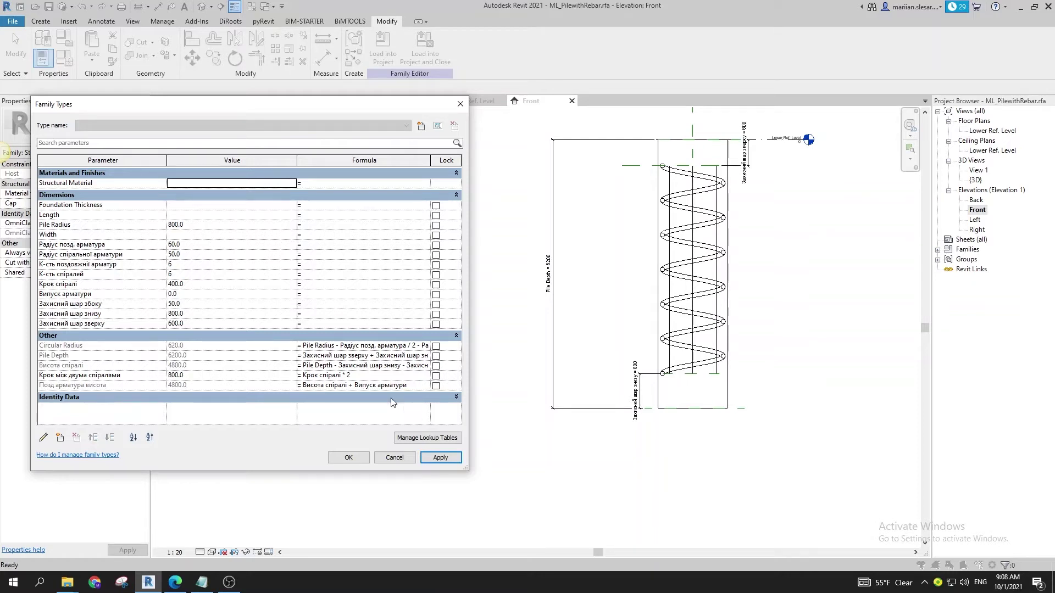
- Set the spiral step Крок спіралі to 700, apply it and accept the family types
{"action": "left_click", "coordinate": [202, 285]}
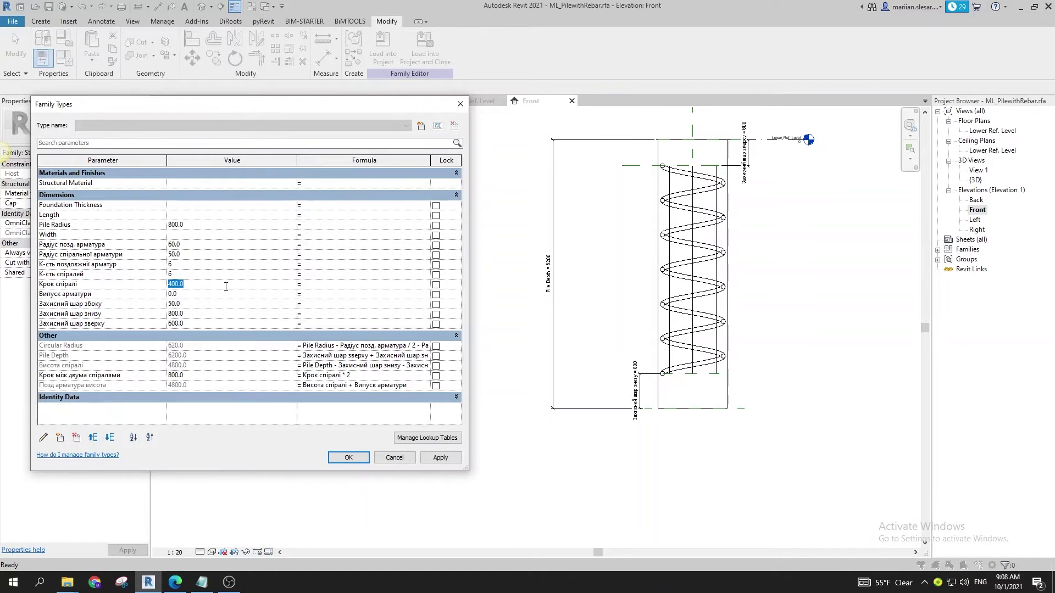
{"action": "type", "text": "700"}
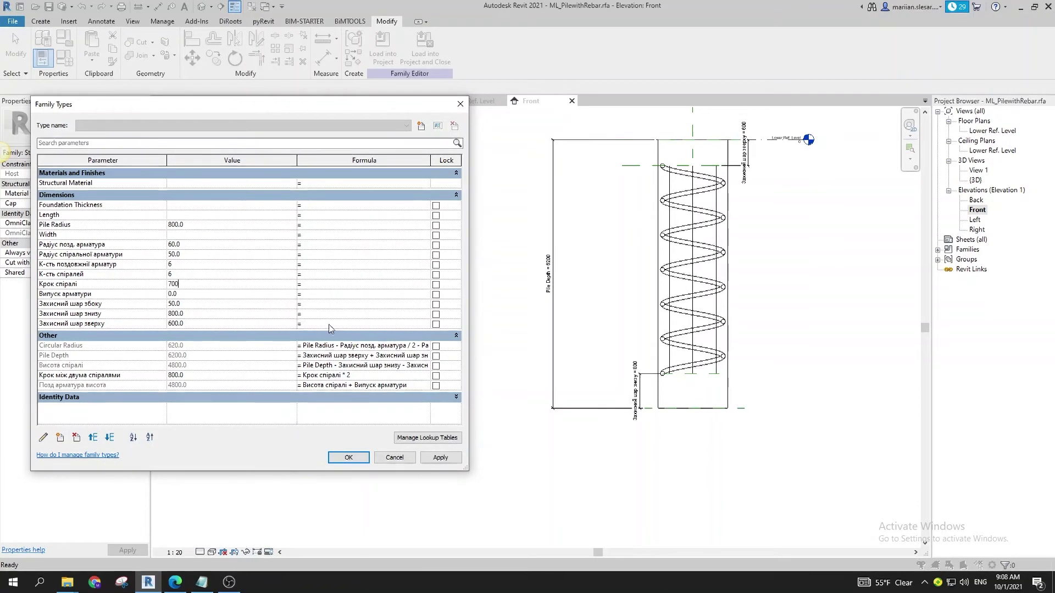
{"action": "left_click", "coordinate": [443, 457]}
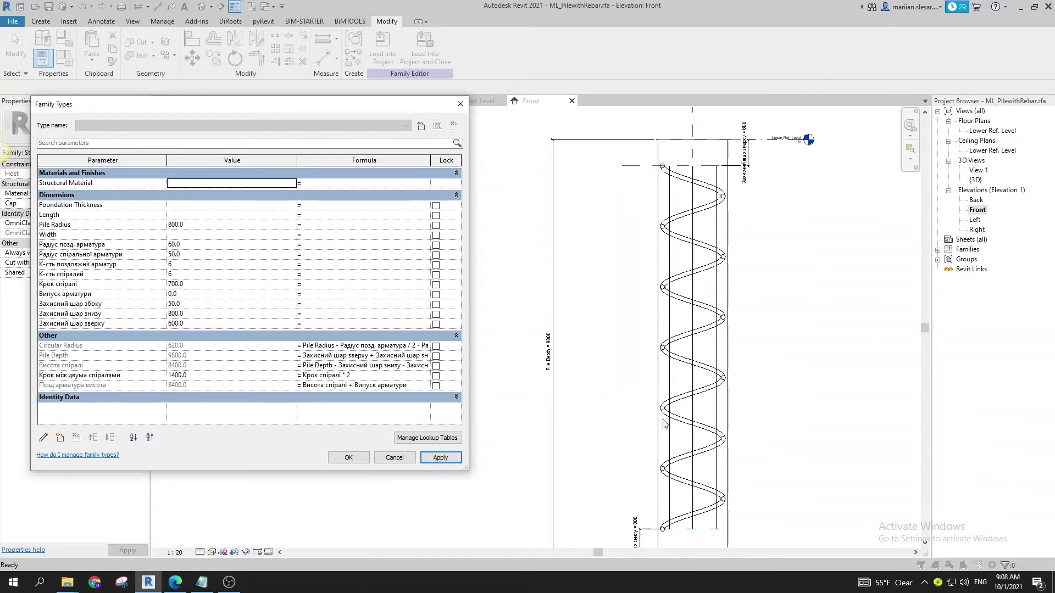
{"action": "left_click", "coordinate": [349, 457]}
- Return to the pile's 3D view, inspect the spiral and longitudinal bars from several sides, and close the inactive views
{"action": "middle_click_drag", "start_coordinate": [681, 522], "coordinate": [571, 445]}
{"action": "key", "text": "ctrl+Tab"}
{"action": "scroll", "coordinate": [653, 404], "scroll_direction": "down", "scroll_amount": 5}
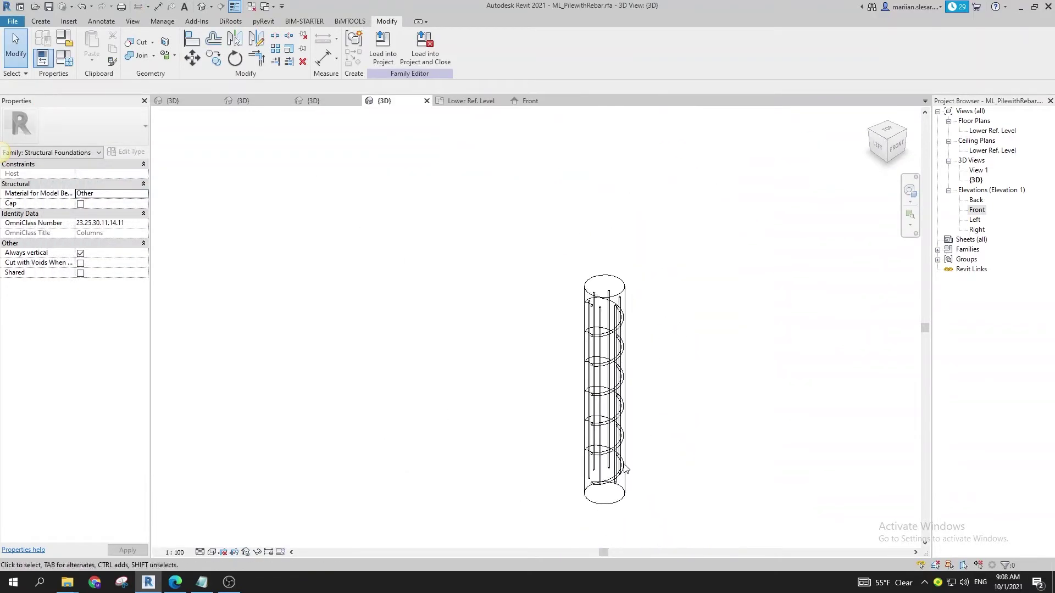
{"action": "scroll", "coordinate": [607, 467], "scroll_direction": "up", "scroll_amount": 3}
{"action": "middle_click_drag", "start_coordinate": [599, 463], "coordinate": [620, 459], "text": "shift"}
{"action": "scroll", "coordinate": [602, 440], "scroll_direction": "up", "scroll_amount": 2}
{"action": "scroll", "coordinate": [624, 453], "scroll_direction": "down", "scroll_amount": 3}
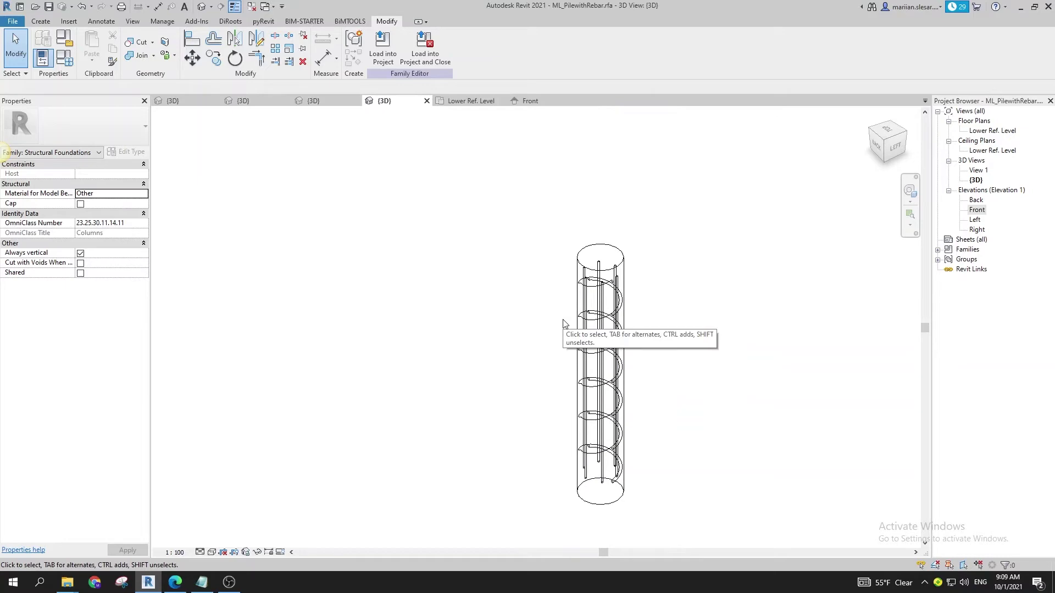
{"action": "left_click", "coordinate": [251, 6]}
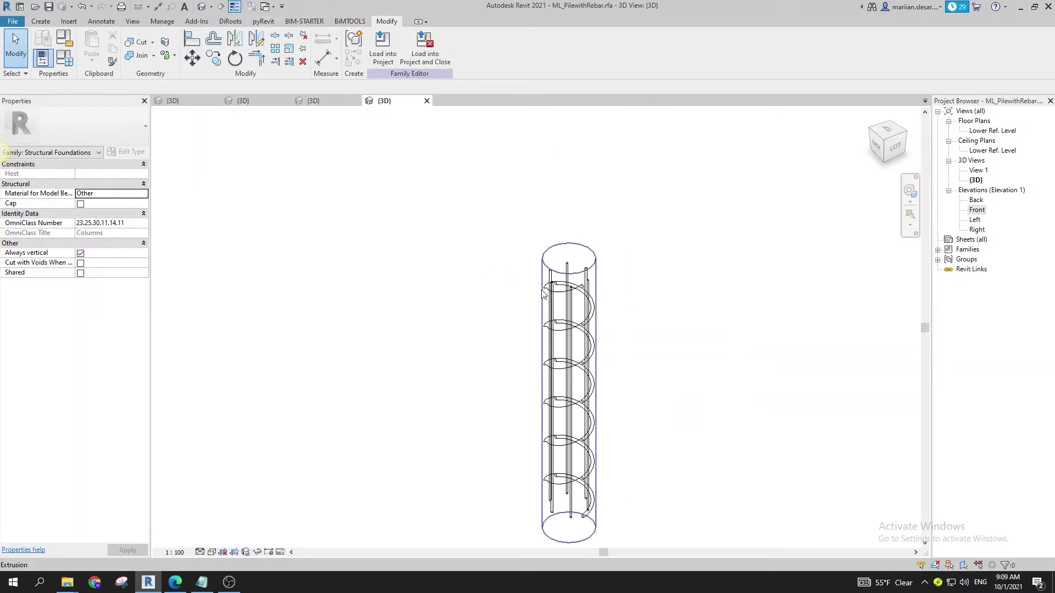
- Switch to Edge to show MS_SpiralRebar.pdf, and review the pile's family types back in Revit
{"action": "left_click", "coordinate": [174, 582]}
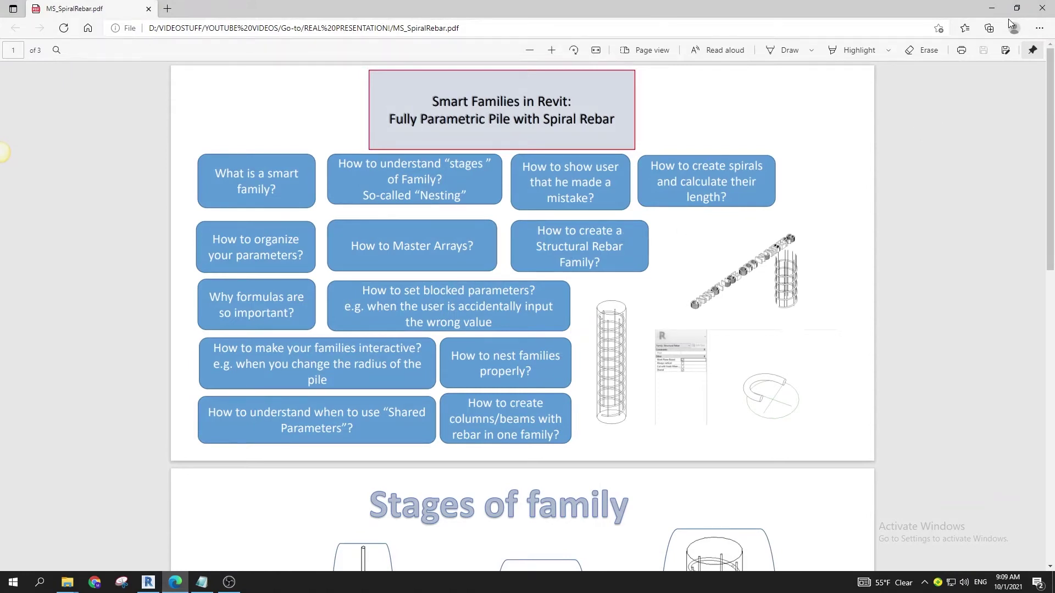
{"action": "left_click", "coordinate": [992, 9]}
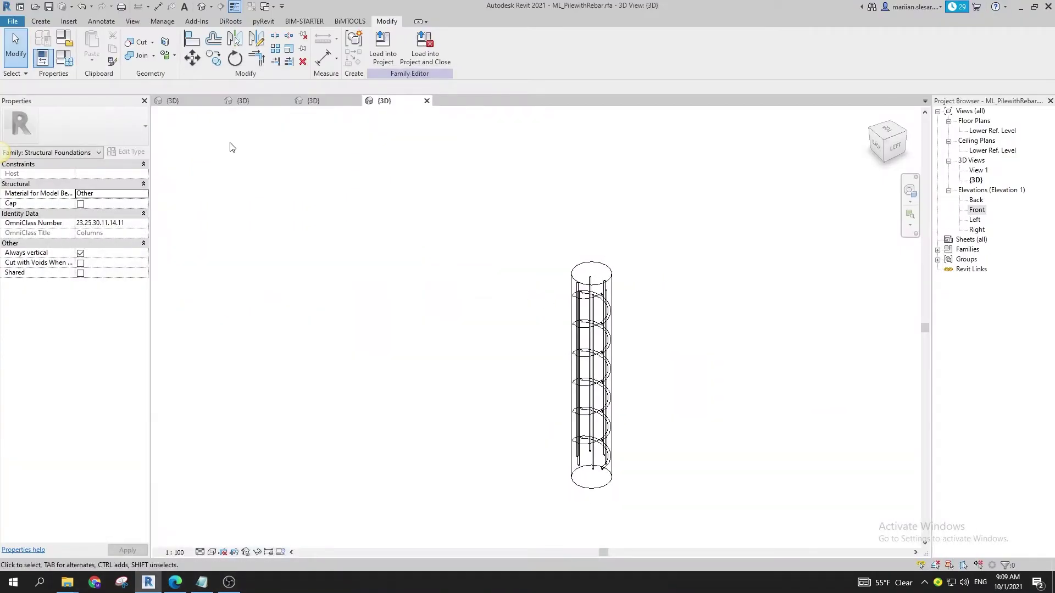
{"action": "left_click", "coordinate": [63, 58]}
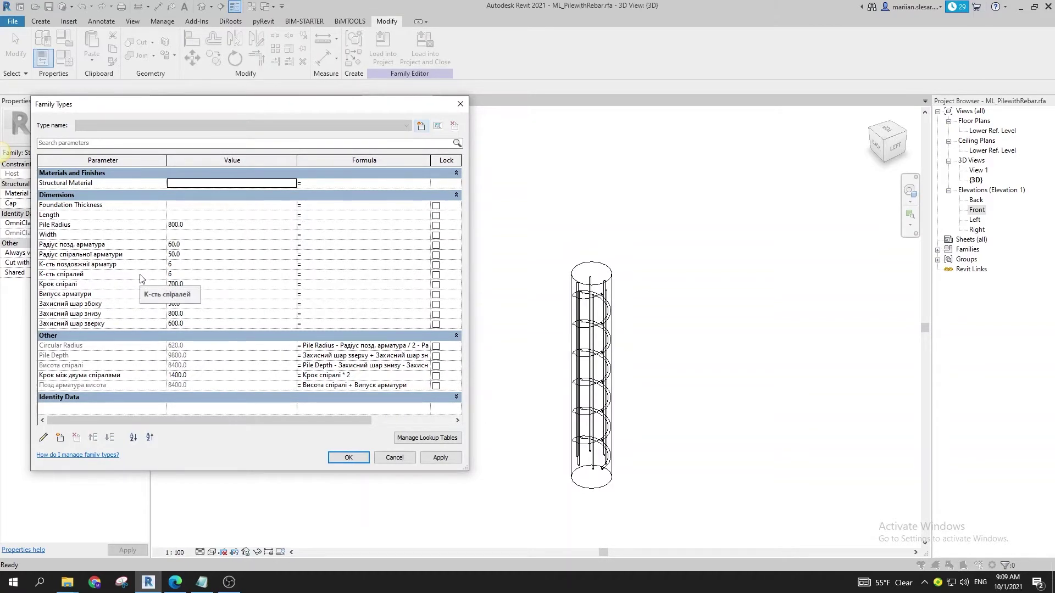
{"action": "left_click", "coordinate": [348, 457]}
- Switch to the 3D view of the ML_RebarFamily_Type family and review its family types and formulas
{"action": "left_click", "coordinate": [329, 103]}
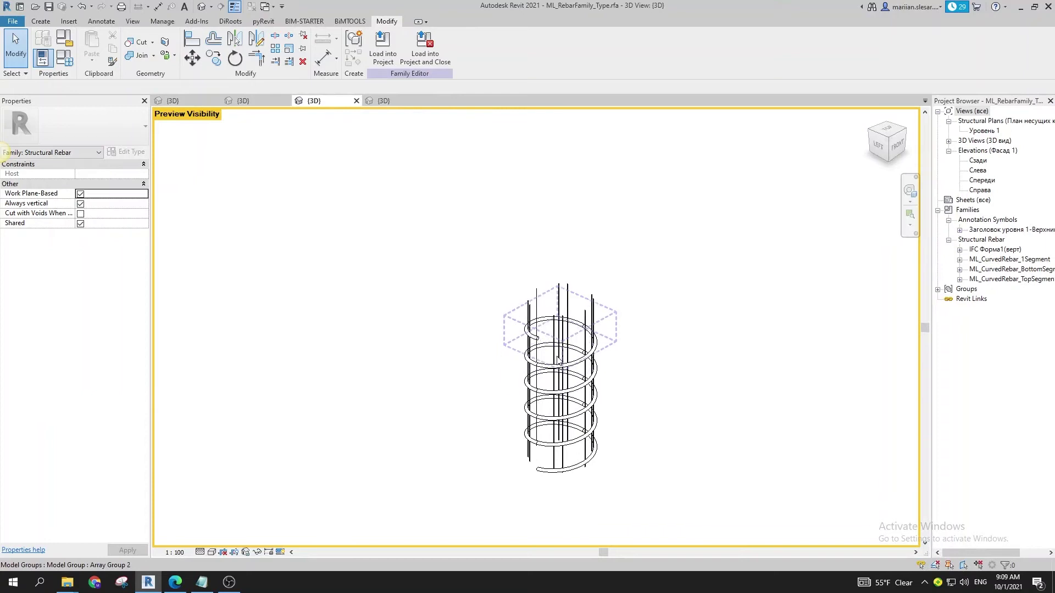
{"action": "left_click", "coordinate": [71, 64]}
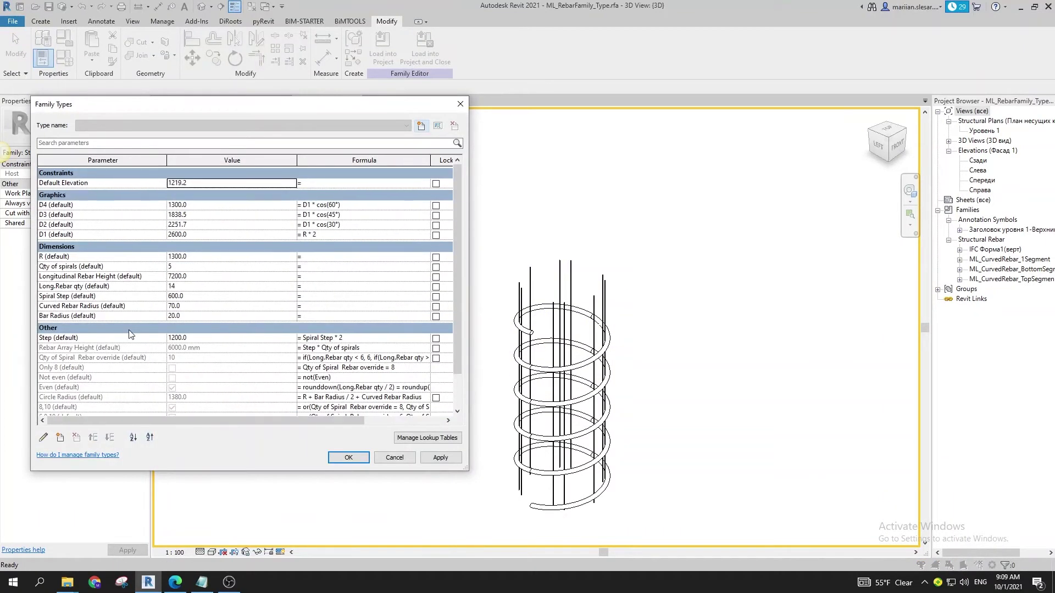
{"action": "left_click", "coordinate": [455, 107]}
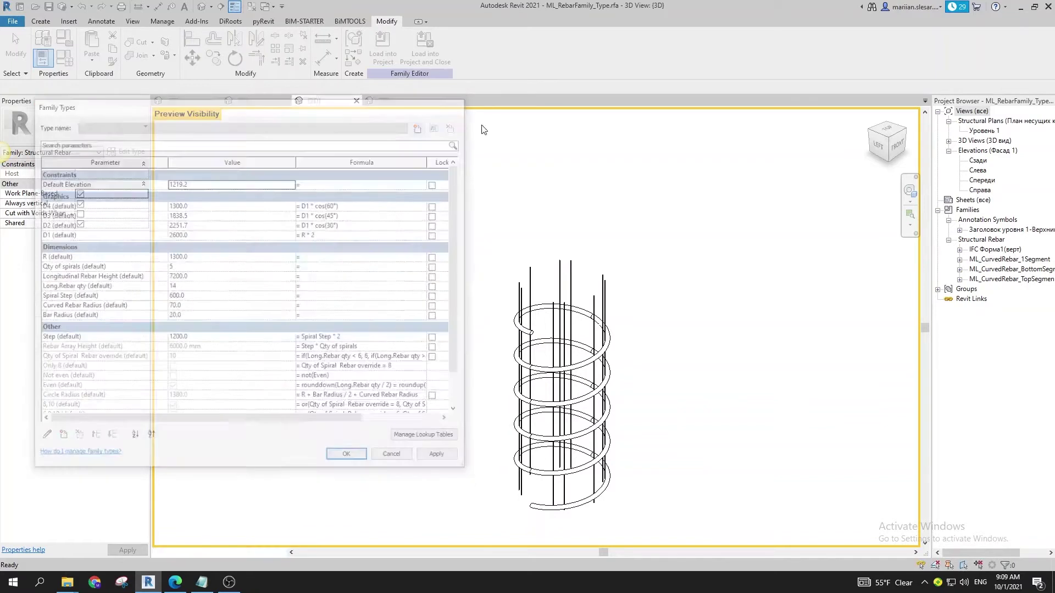
- Switch to the ML_RebarFamily_Type_withoutComplexFormulas family and review all of its family type parameters and formulas
{"action": "left_click", "coordinate": [259, 100]}
{"action": "middle_click_drag", "start_coordinate": [448, 349], "coordinate": [430, 314], "text": "shift"}
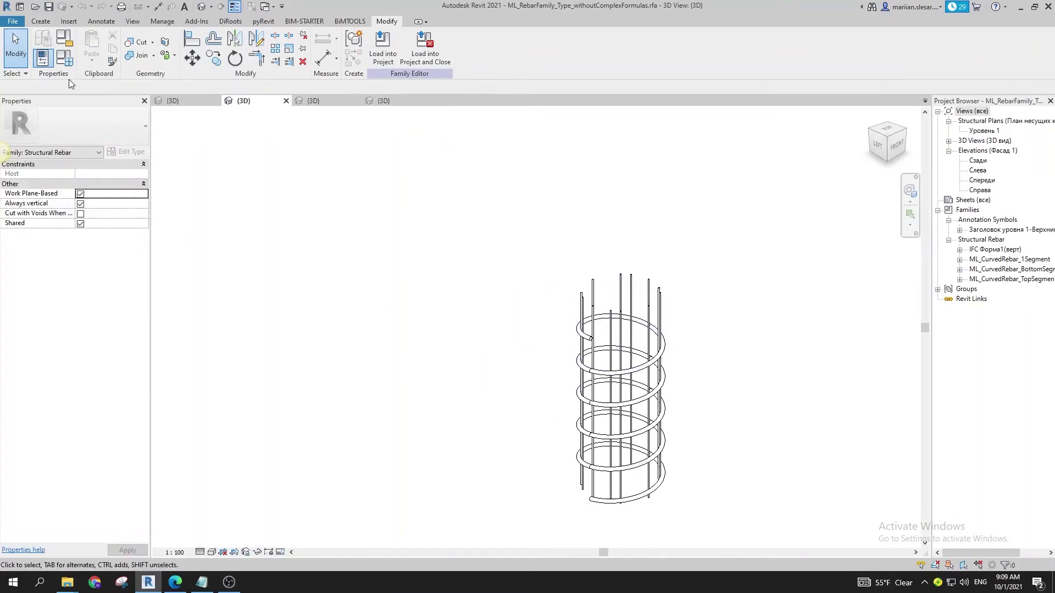
{"action": "left_click", "coordinate": [64, 57]}
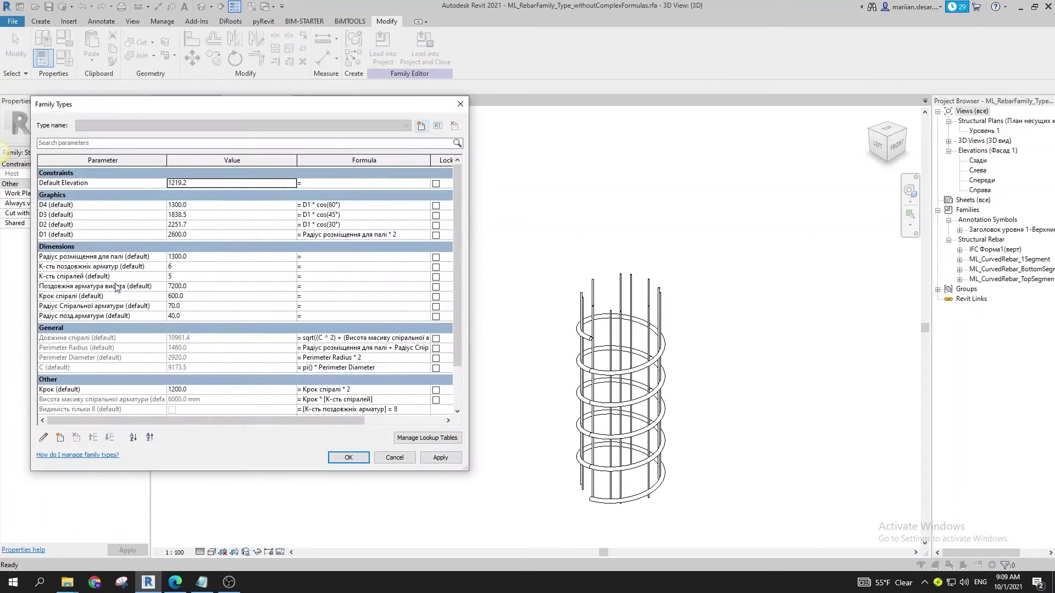
{"action": "scroll", "coordinate": [110, 295], "scroll_direction": "down", "scroll_amount": 2}
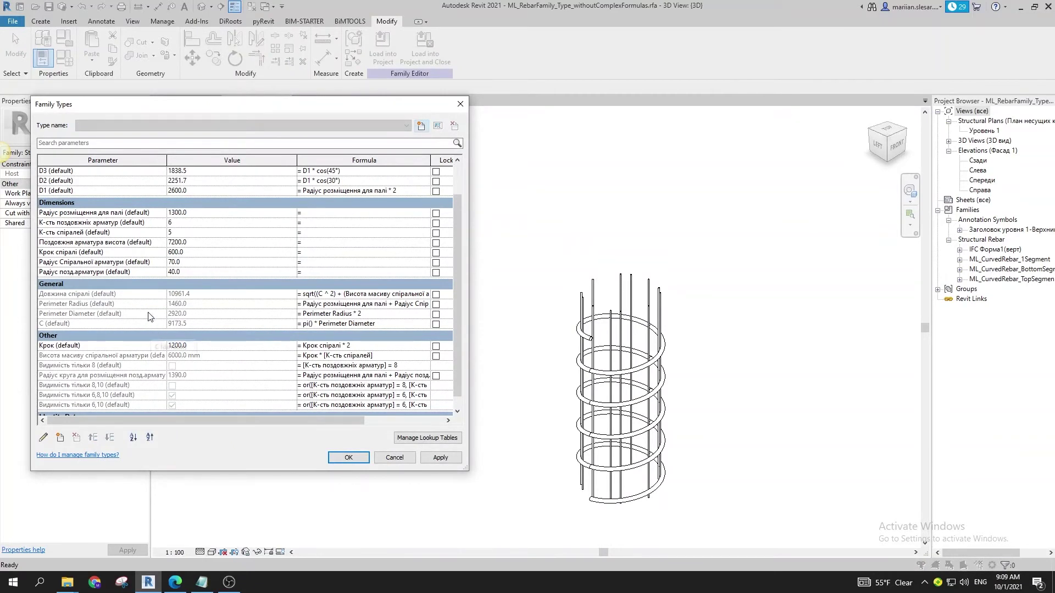
{"action": "scroll", "coordinate": [125, 288], "scroll_direction": "up", "scroll_amount": 2}
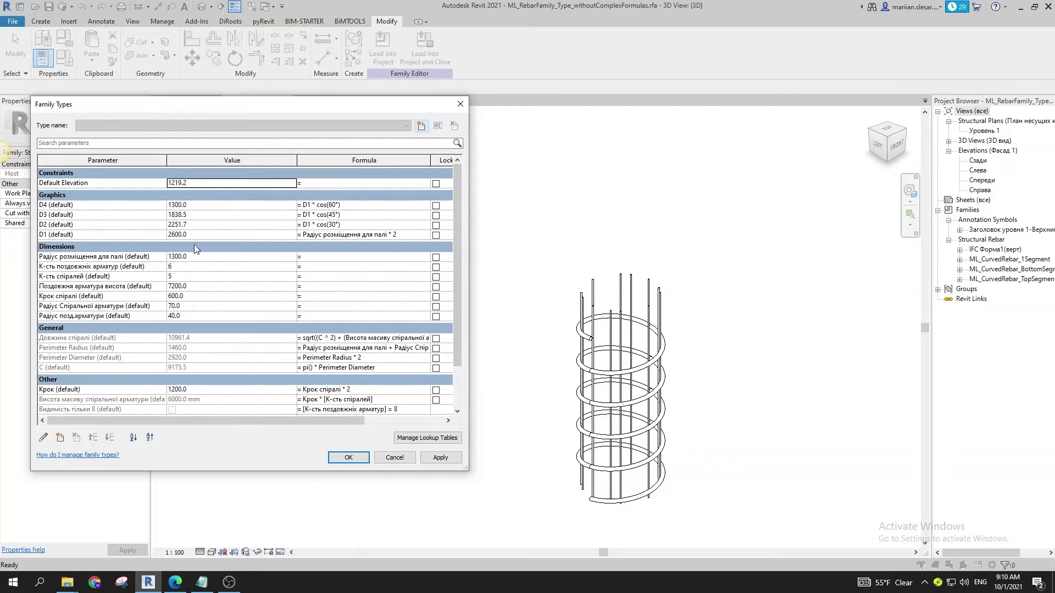
- Set the family parameter Радіус розміщення для палі to 1700 and К-сть поздовжніх арматур to 8, applying each change
{"action": "left_click", "coordinate": [214, 258]}
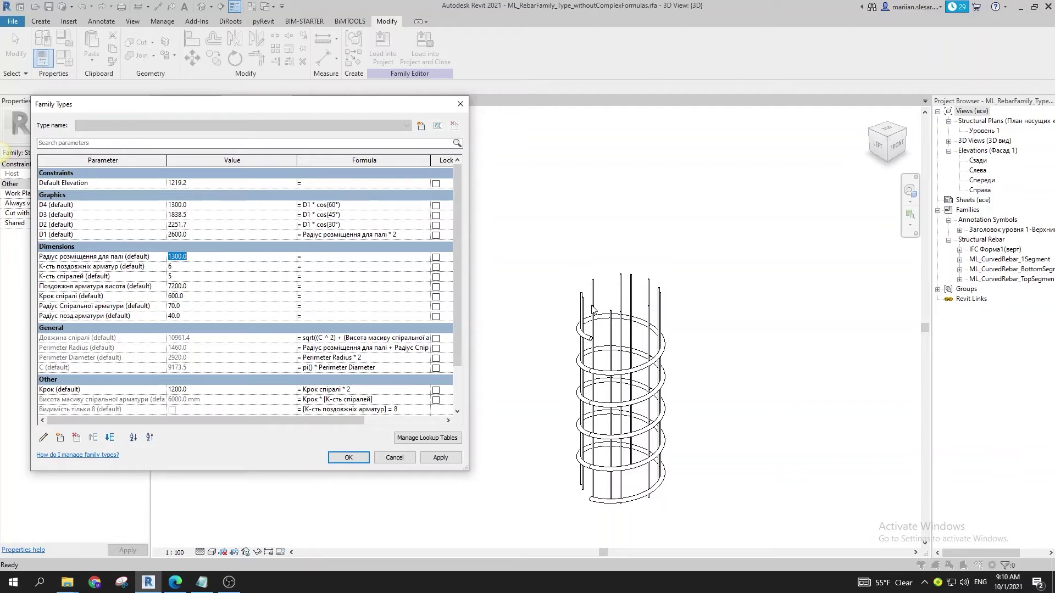
{"action": "type", "text": "1700"}
{"action": "left_click", "coordinate": [441, 458]}
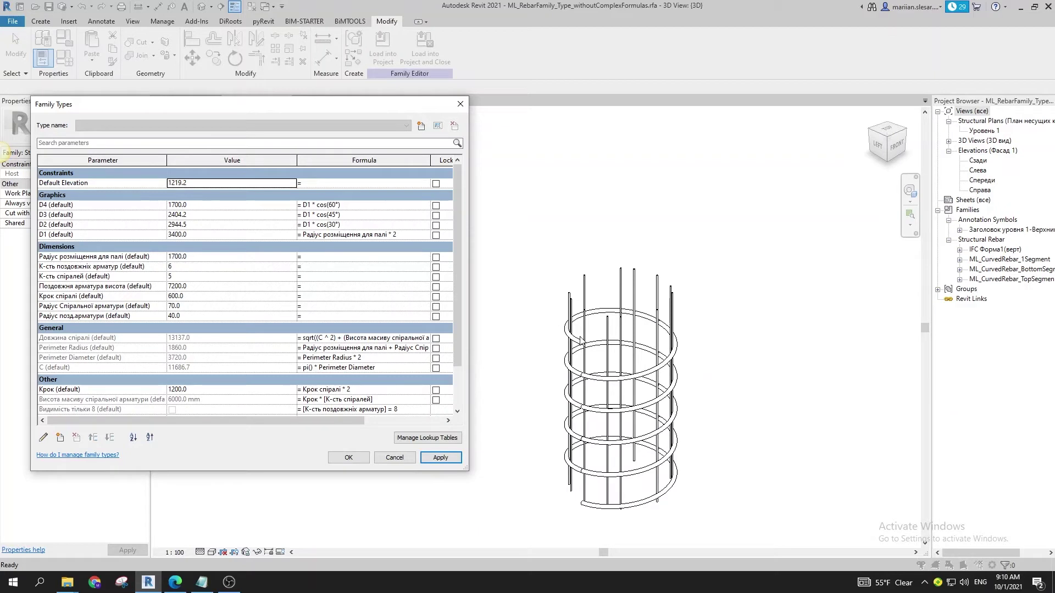
{"action": "left_click", "coordinate": [193, 267]}
{"action": "type", "text": "8"}
{"action": "left_click", "coordinate": [437, 458]}
- Set К-сть спіралей to 7, apply it, check the remaining parameters and confirm the family types
{"action": "left_click", "coordinate": [190, 276]}
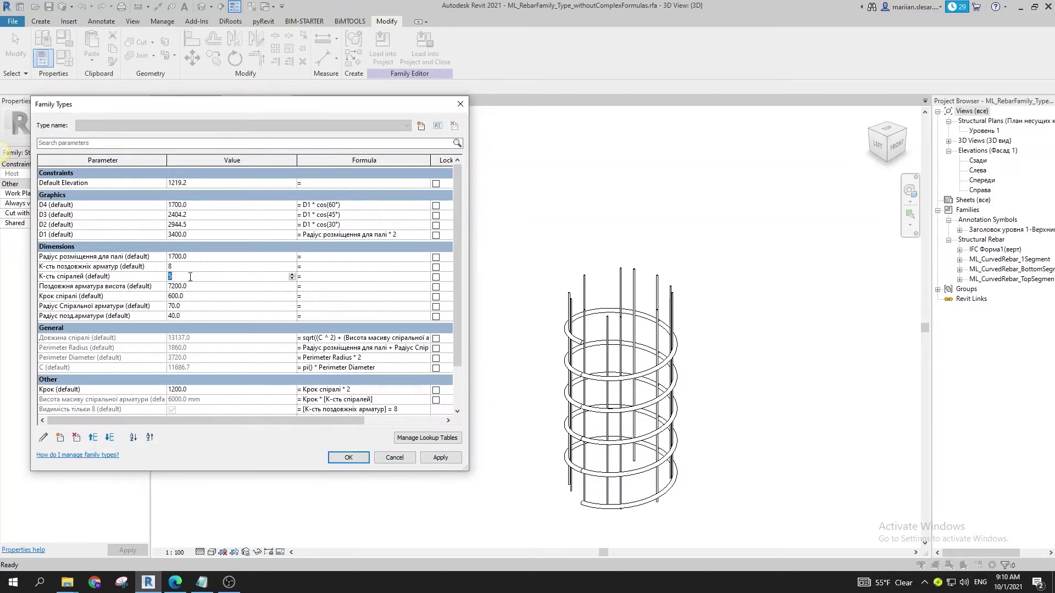
{"action": "type", "text": "7"}
{"action": "left_click", "coordinate": [440, 460]}
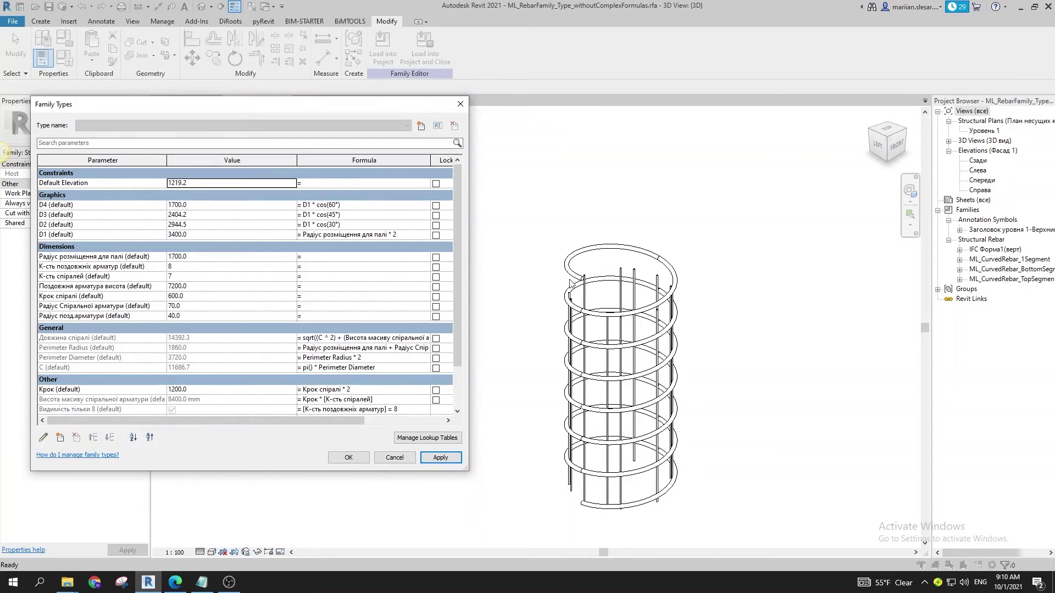
{"action": "scroll", "coordinate": [125, 333], "scroll_direction": "down", "scroll_amount": 2}
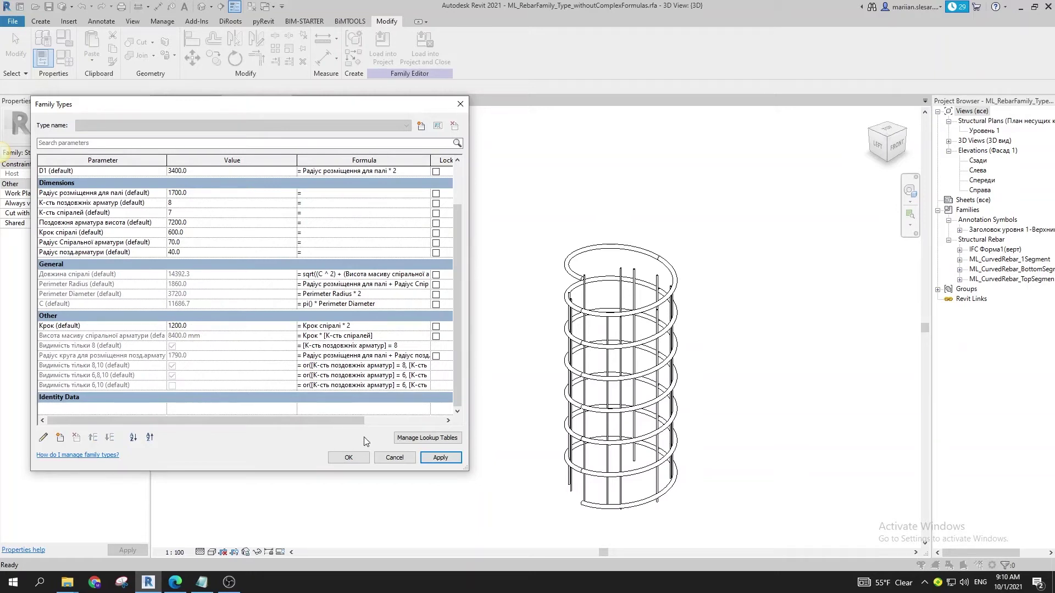
{"action": "left_click", "coordinate": [349, 460]}
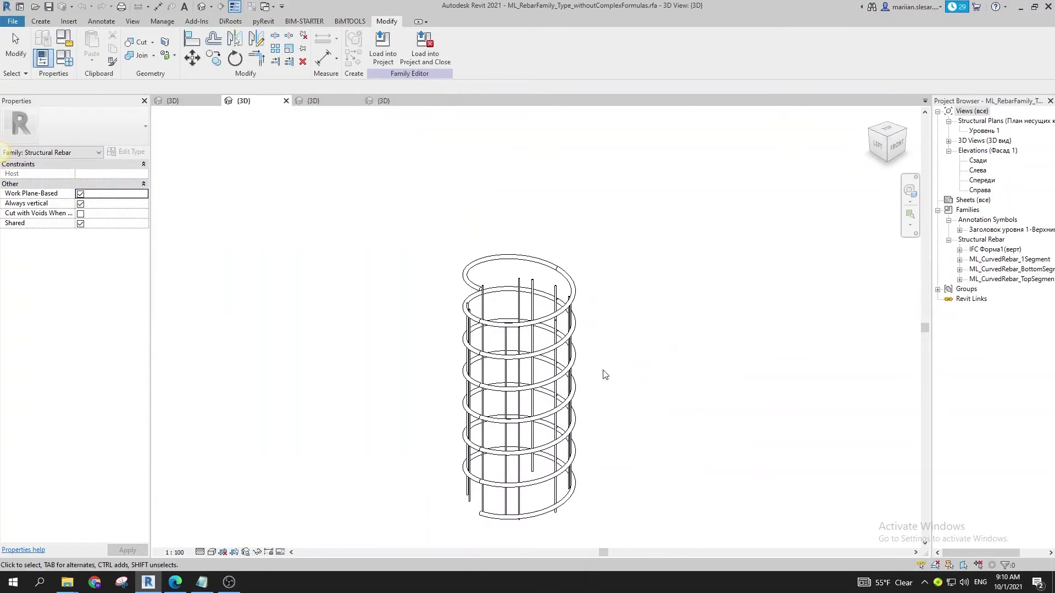
- Open the Уровень 1 structural plan and examine the reference planes, the D2, D3 and D4 dimensions and the bar positions
{"action": "double_click", "coordinate": [984, 131]}
{"action": "scroll", "coordinate": [541, 329], "scroll_direction": "down", "scroll_amount": 5}
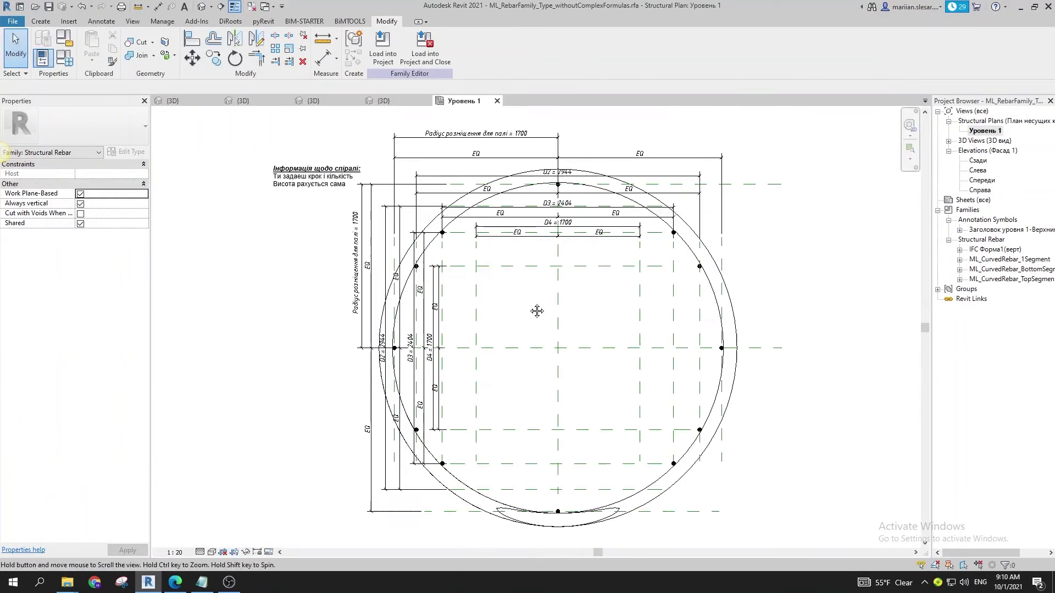
{"action": "middle_click_drag", "start_coordinate": [503, 348], "coordinate": [486, 352]}
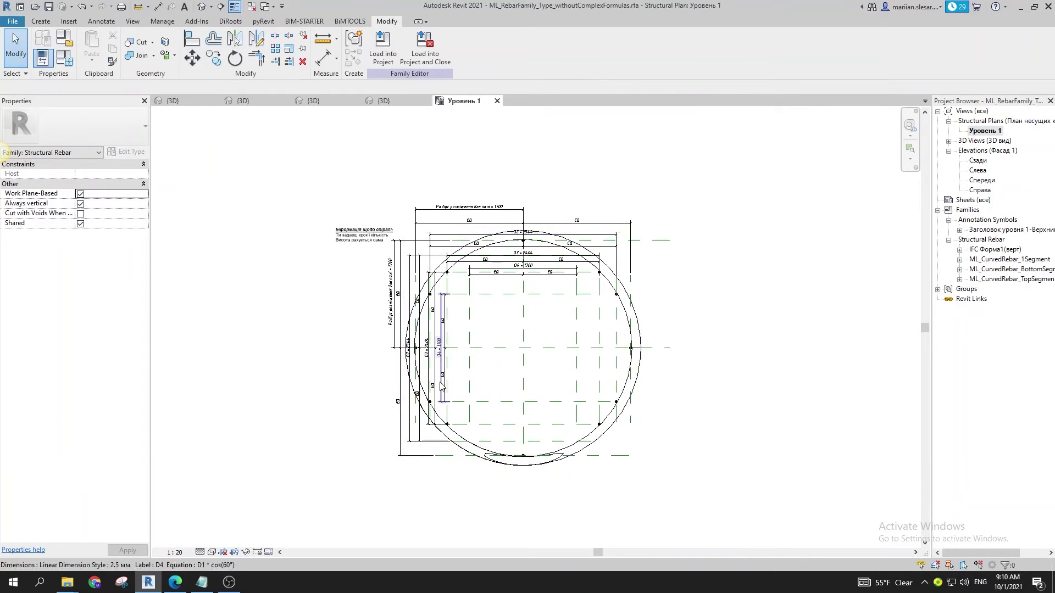
{"action": "scroll", "coordinate": [439, 387], "scroll_direction": "up", "scroll_amount": 3}
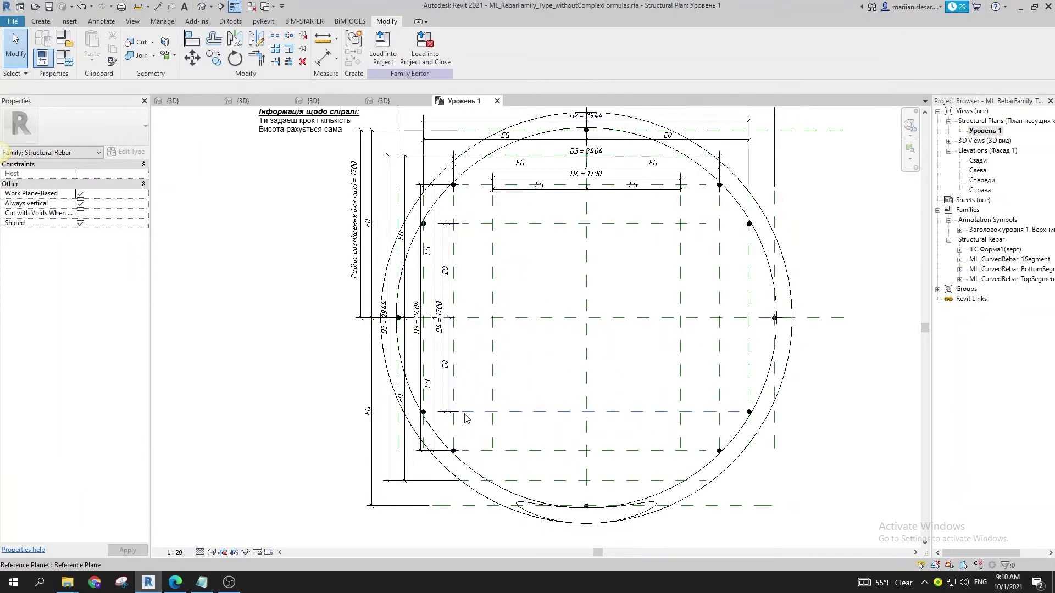
{"action": "scroll", "coordinate": [467, 420], "scroll_direction": "down", "scroll_amount": 3}
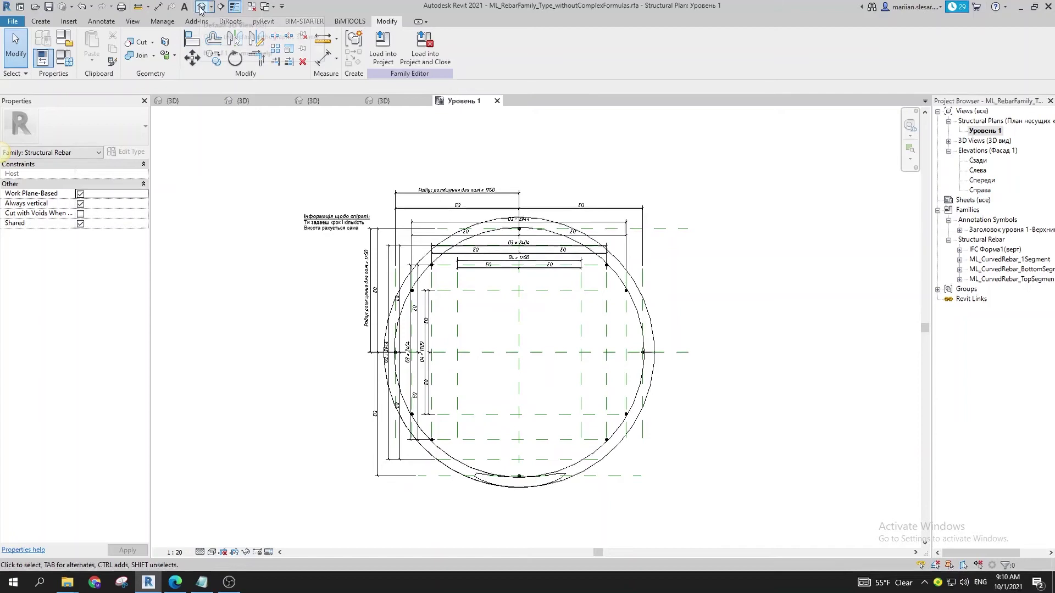
- Return to the rebar family's 3D view, inspect the top of the spiral, and review the family type parameters and formulas
{"action": "left_click", "coordinate": [243, 100]}
{"action": "mouse_move", "coordinate": [478, 397]}
{"action": "middle_mouse_down"}
{"action": "mouse_move", "coordinate": [461, 415]}
{"action": "mouse_move", "coordinate": [445, 411]}
{"action": "mouse_move", "coordinate": [459, 391]}
{"action": "middle_mouse_up"}
{"action": "scroll", "coordinate": [453, 250], "scroll_direction": "up", "scroll_amount": 1}
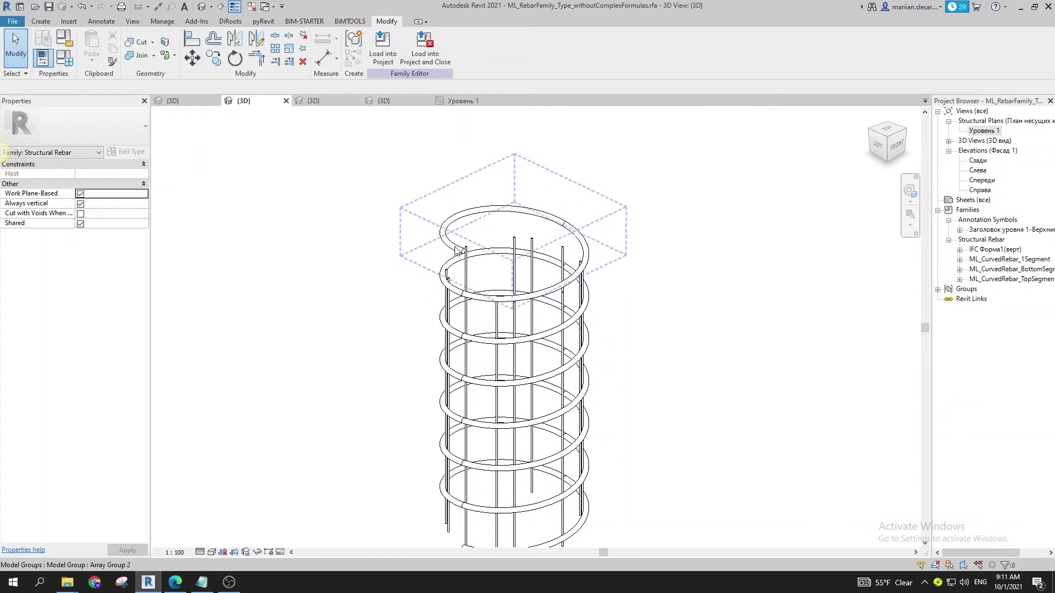
{"action": "middle_click_drag", "start_coordinate": [459, 248], "coordinate": [505, 249]}
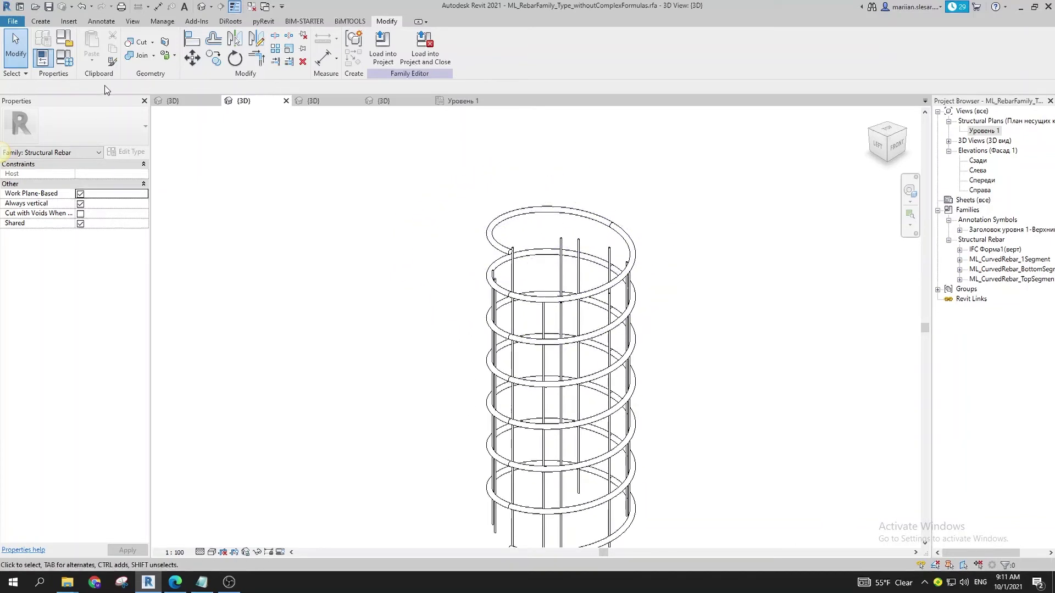
{"action": "left_click", "coordinate": [70, 58]}
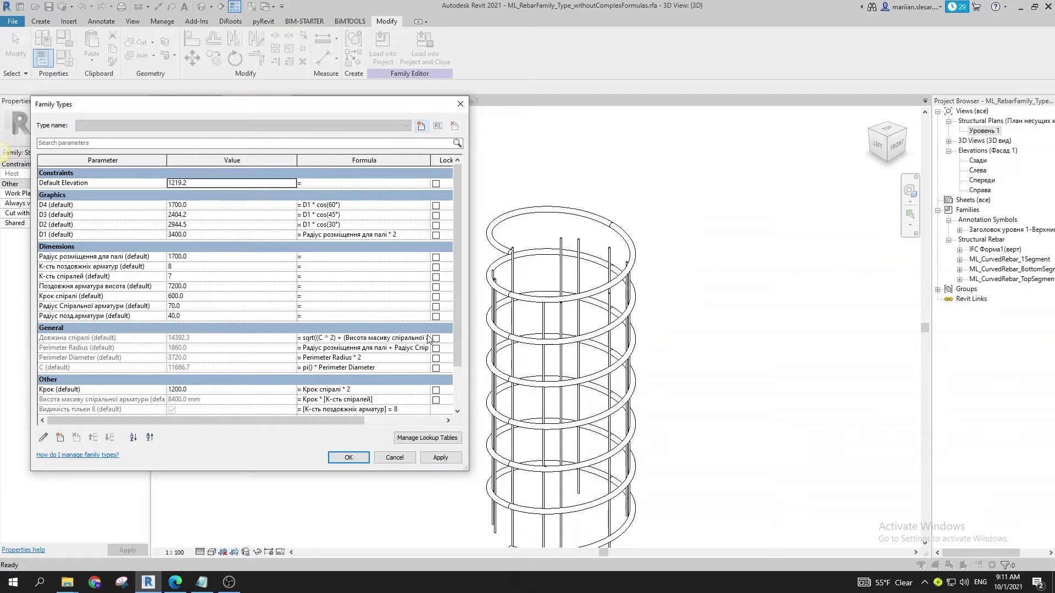
{"action": "scroll", "coordinate": [127, 396], "scroll_direction": "down", "scroll_amount": 3}
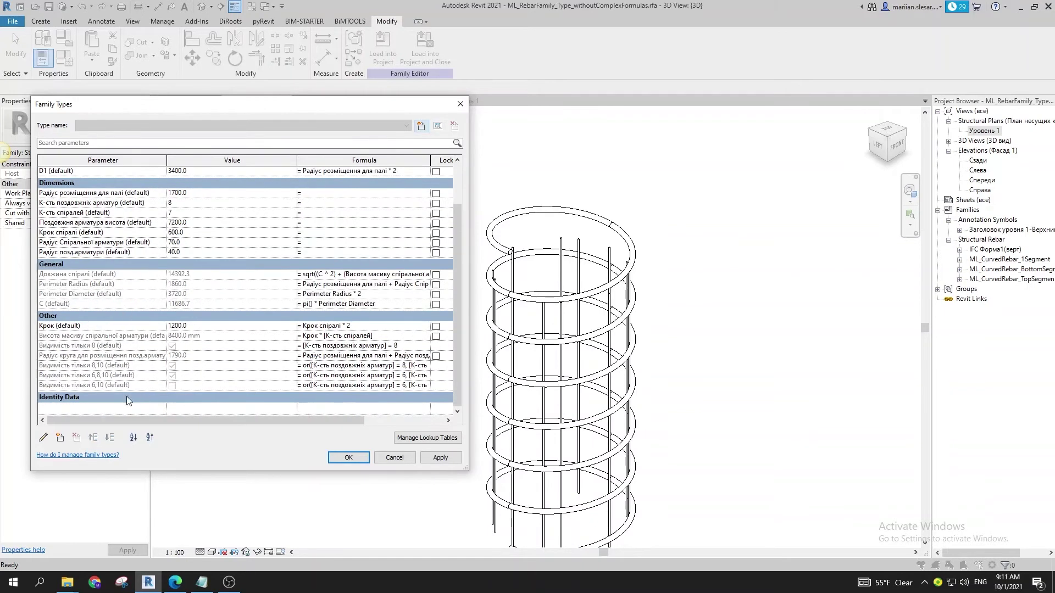
{"action": "scroll", "coordinate": [113, 385], "scroll_direction": "up", "scroll_amount": 2}
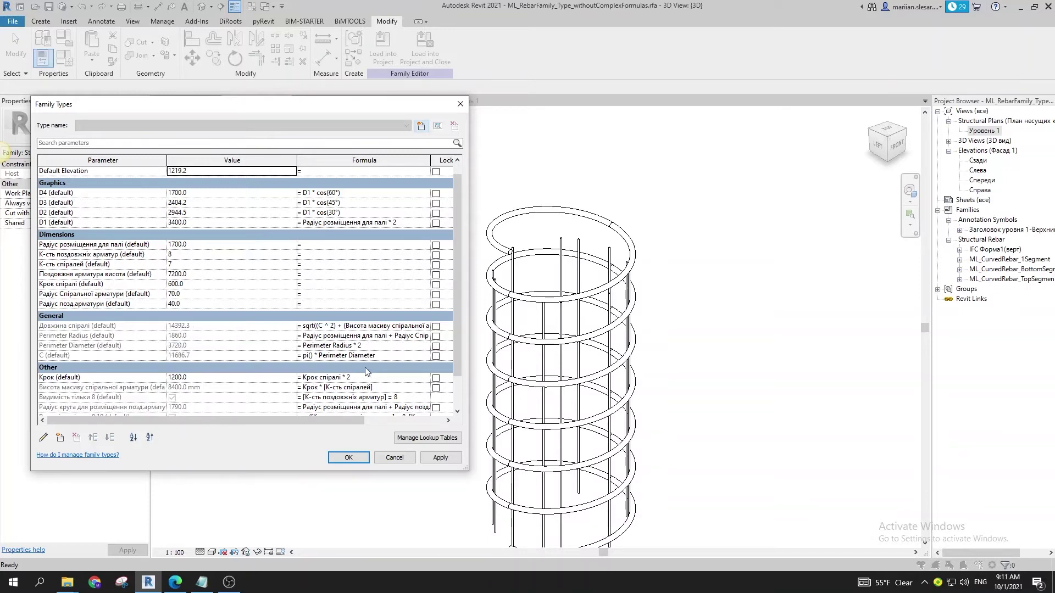
{"action": "scroll", "coordinate": [367, 398], "scroll_direction": "down", "scroll_amount": 2}
{"action": "left_click", "coordinate": [376, 456]}
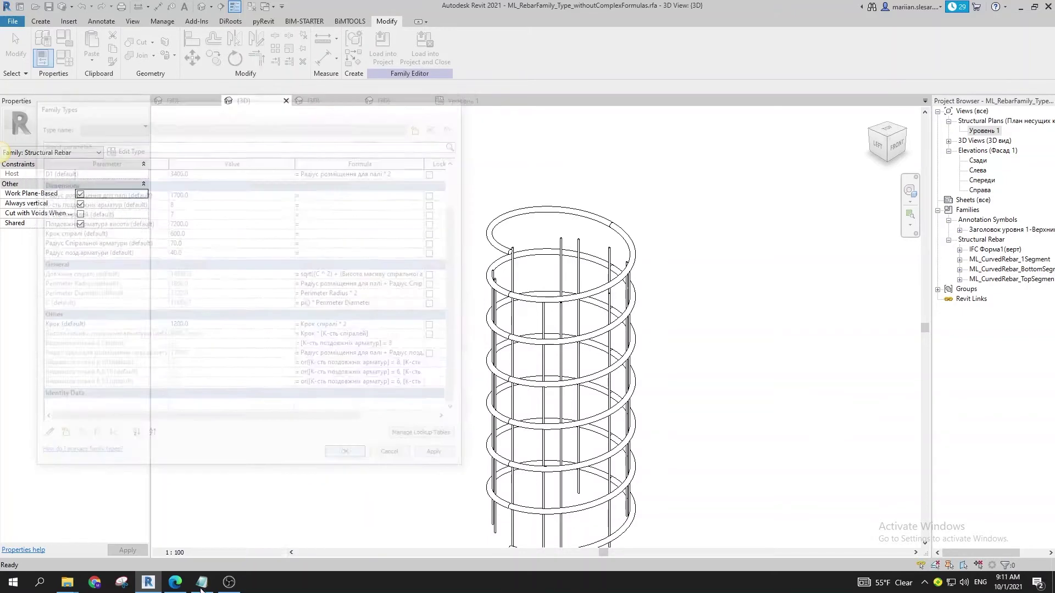
- Switch to Edge to show the topic overview in MS_SpiralRebar.pdf, and return to Revit
{"action": "left_click", "coordinate": [175, 582]}
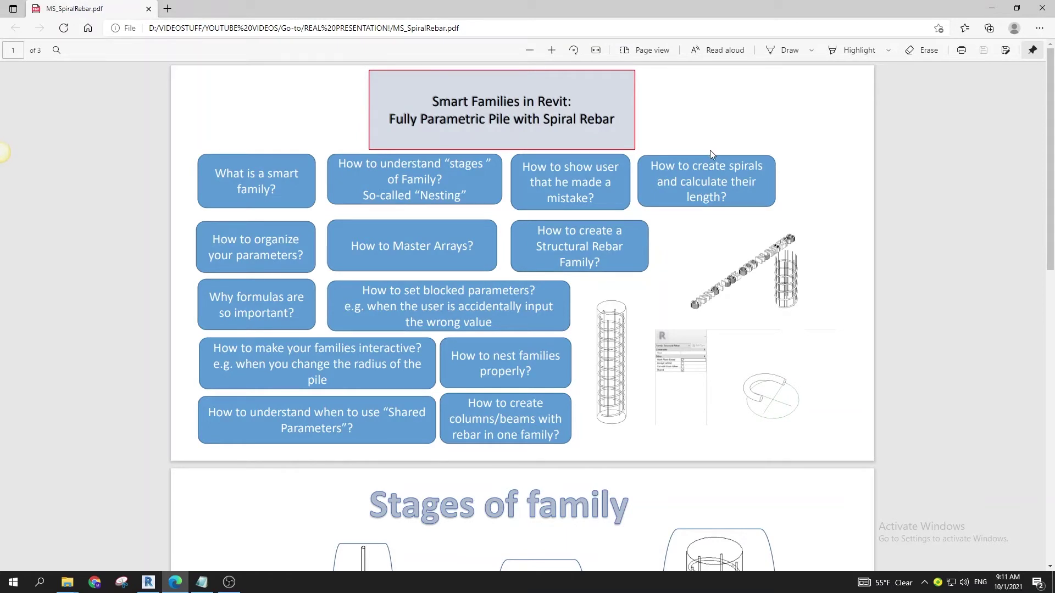
{"action": "left_click", "coordinate": [992, 8]}
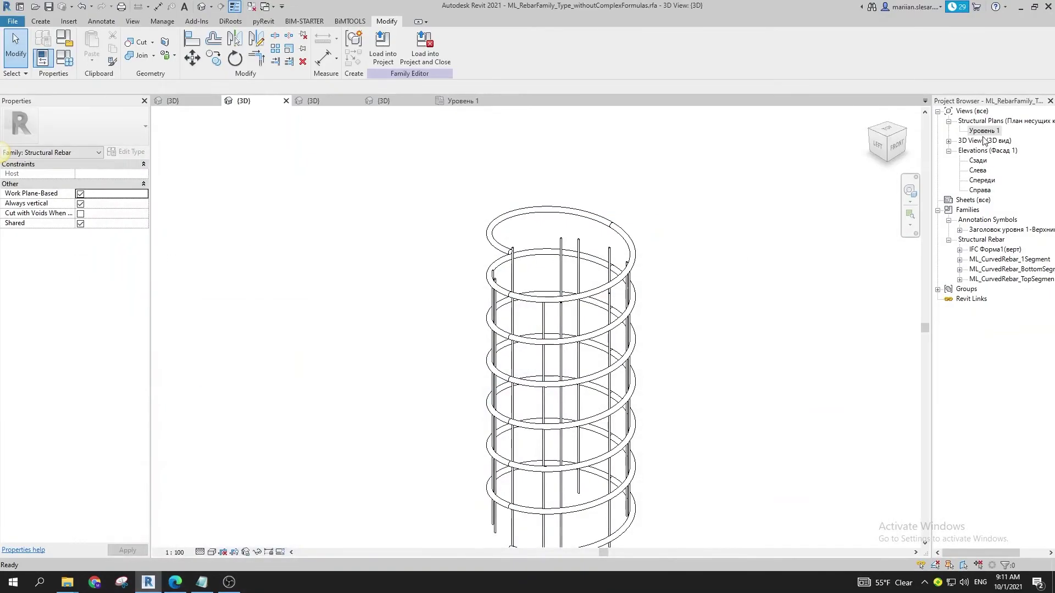
- Reopen the Уровень 1 plan and set the family parameter Радіус розміщення для палі to 1200
{"action": "double_click", "coordinate": [984, 131]}
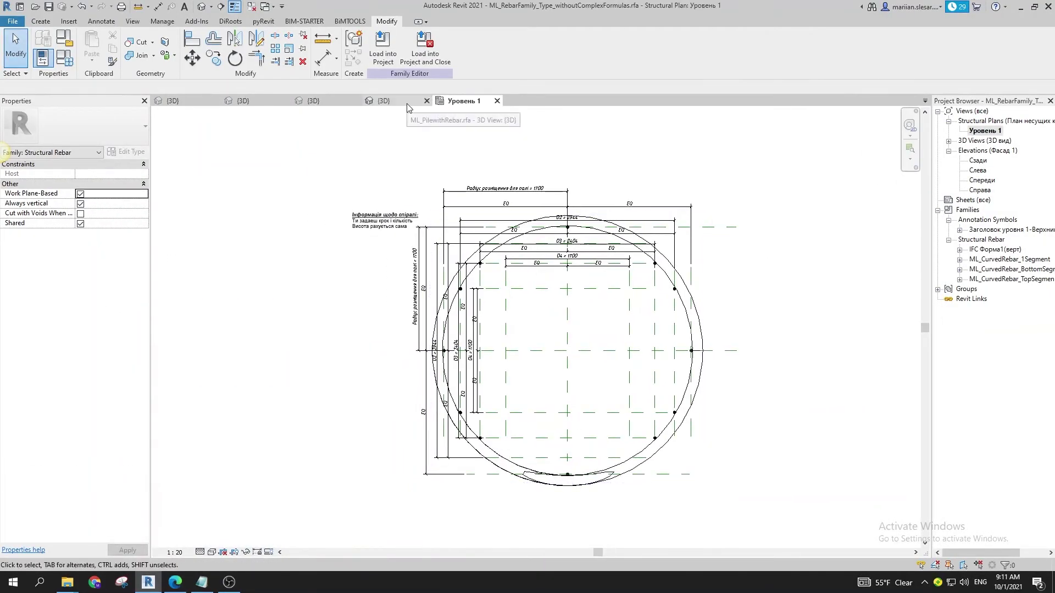
{"action": "scroll", "coordinate": [549, 302], "scroll_direction": "up", "scroll_amount": 3}
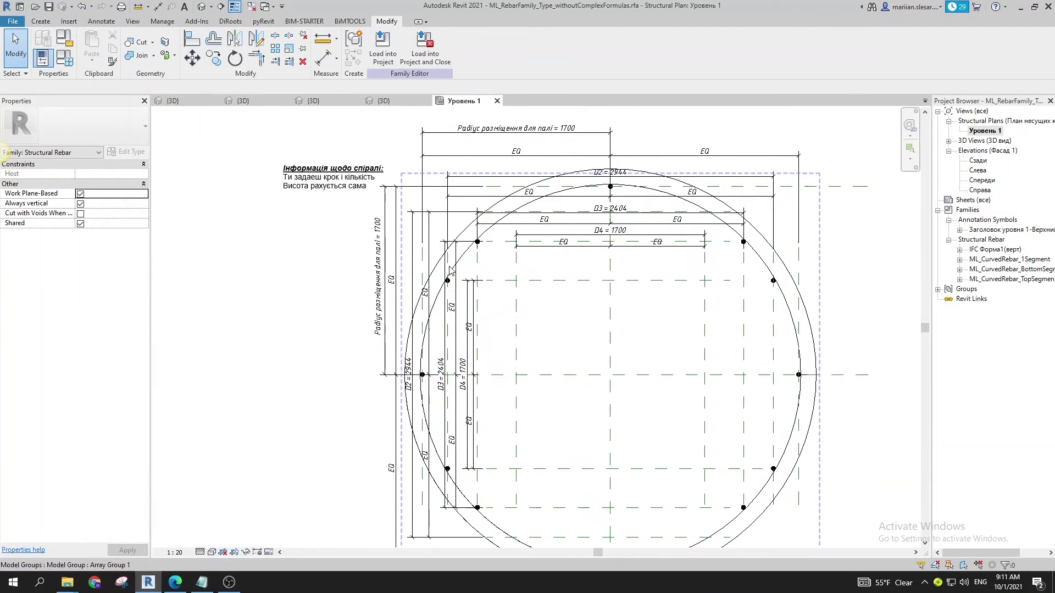
{"action": "middle_click_drag", "start_coordinate": [671, 306], "coordinate": [702, 311]}
{"action": "left_click", "coordinate": [64, 57]}
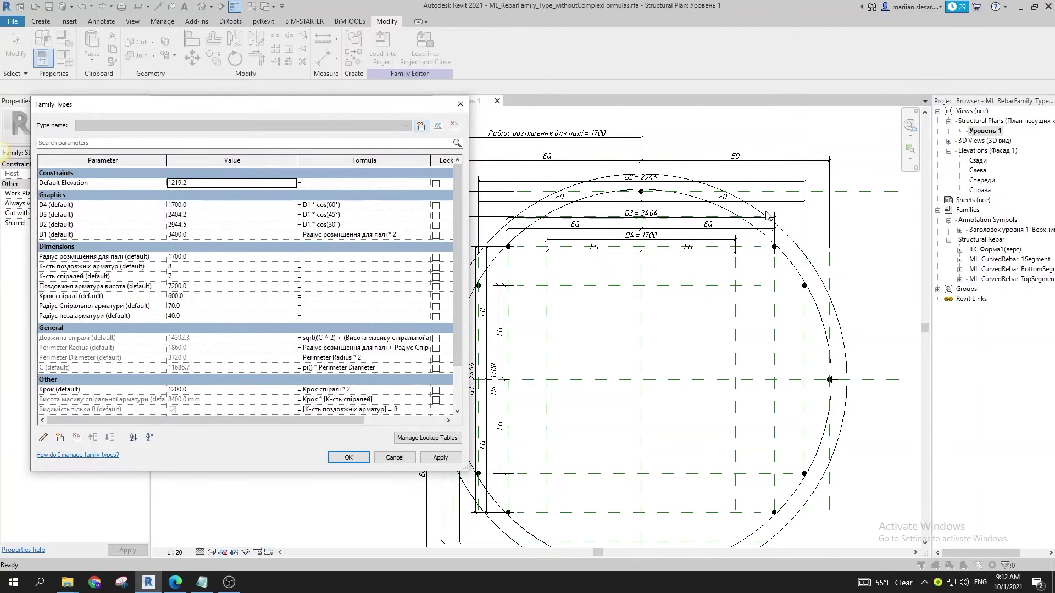
{"action": "left_click", "coordinate": [236, 257]}
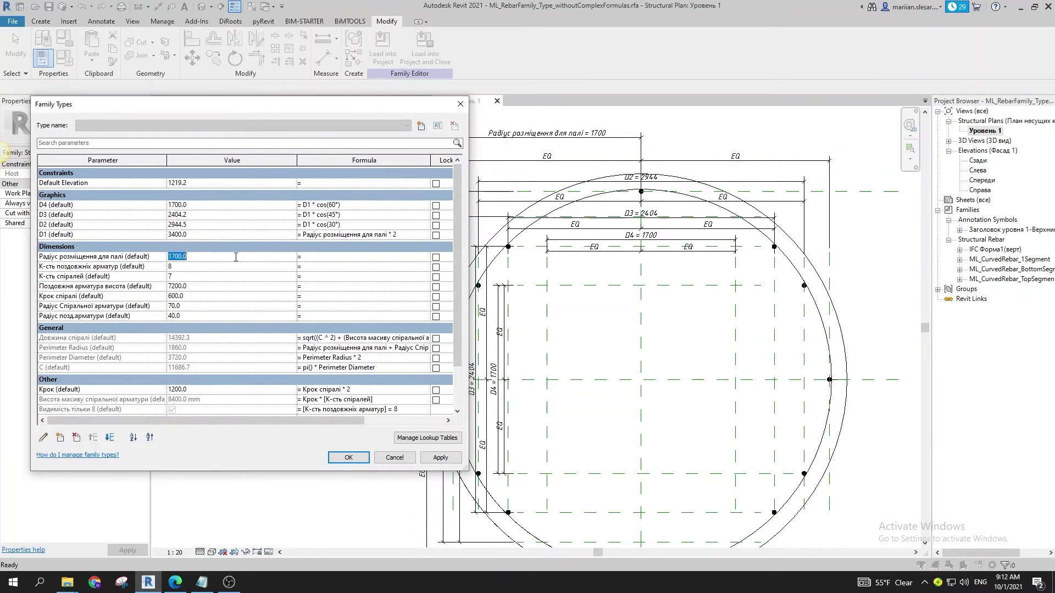
{"action": "type", "text": "1200"}
{"action": "left_click", "coordinate": [440, 457]}
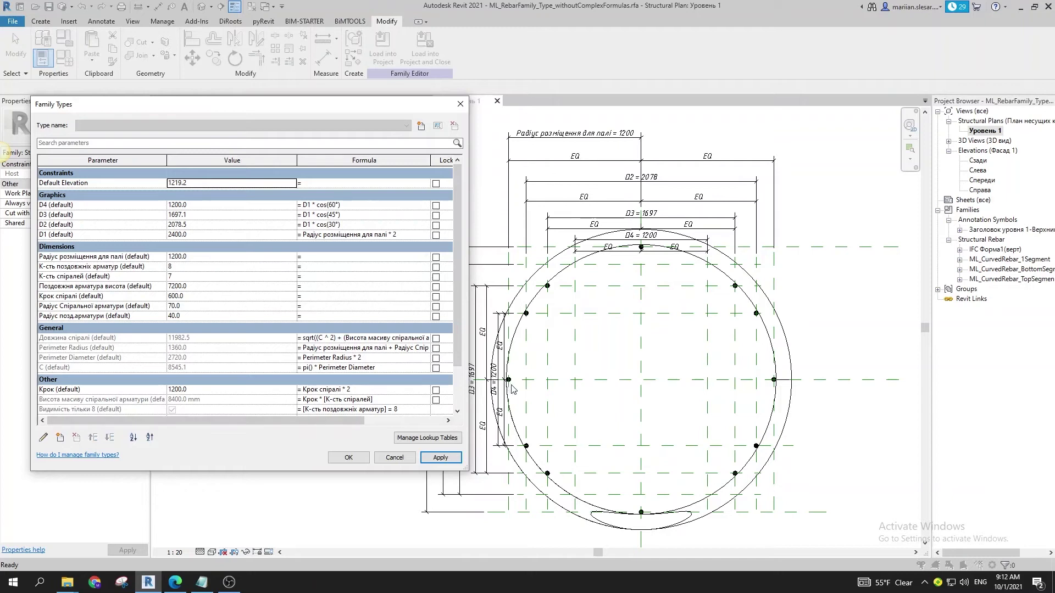
{"action": "left_click", "coordinate": [348, 457]}
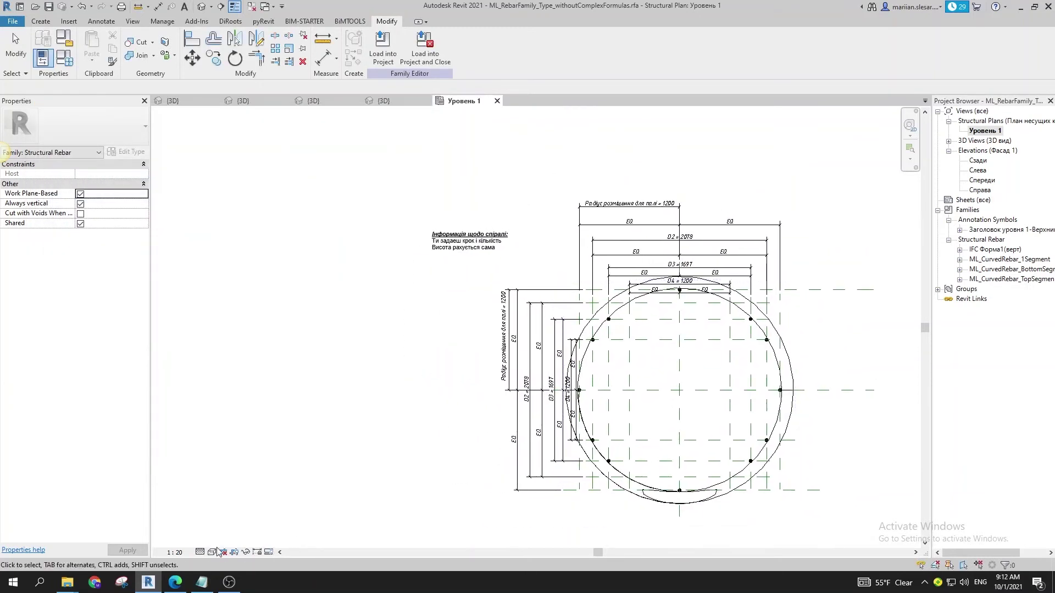
- Switch to Edge to bring MS_SpiralRebar.pdf back on screen
{"action": "left_click", "coordinate": [179, 585]}
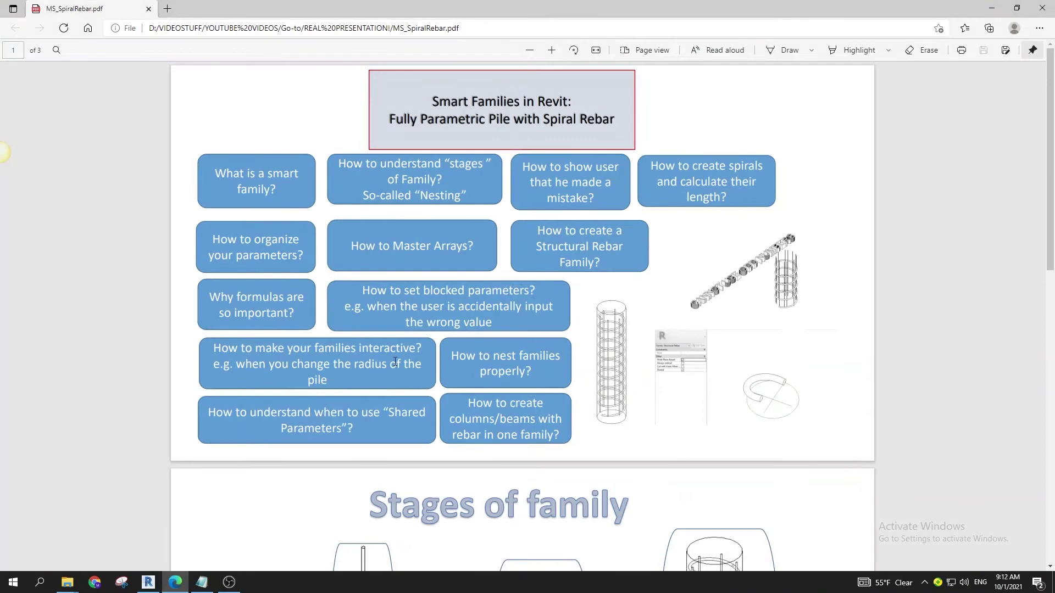